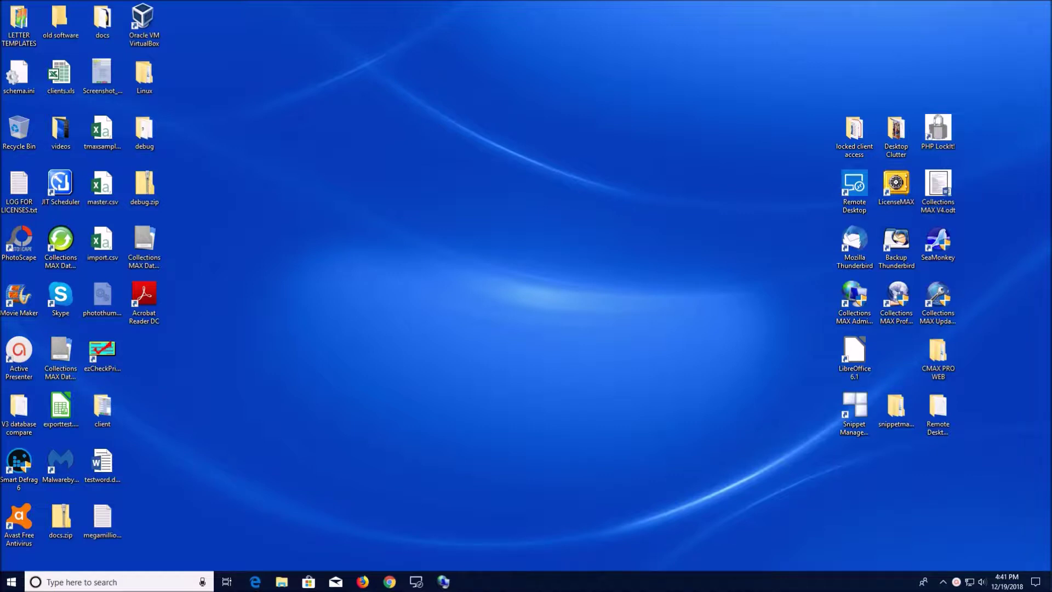
Step: Check the sandbox protection and enhanced security preferences in Adobe Acrobat Reader DC, accept them and close the program
double_click(150, 295)
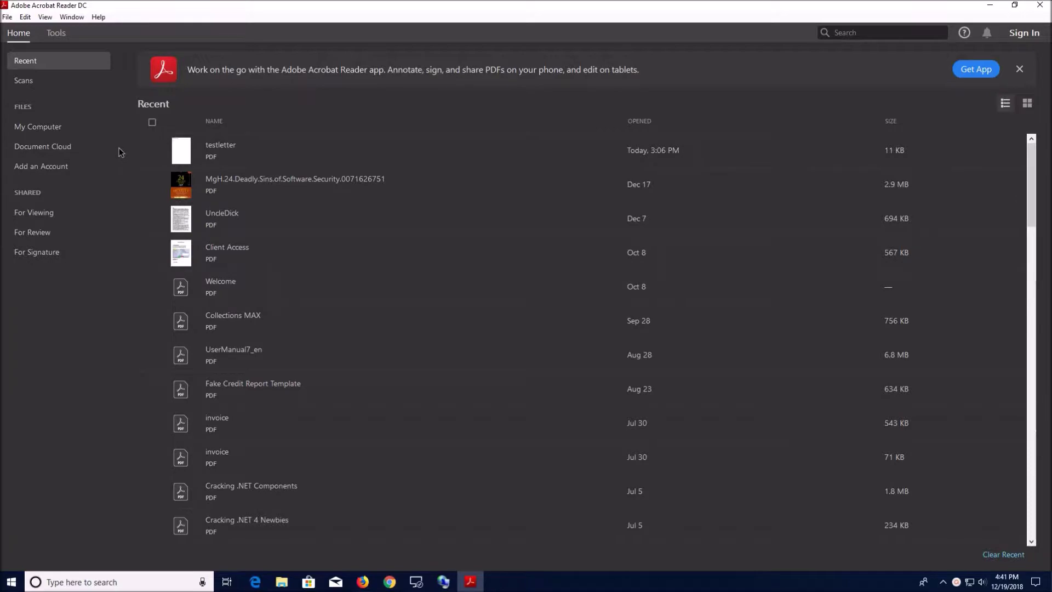
left_click(27, 17)
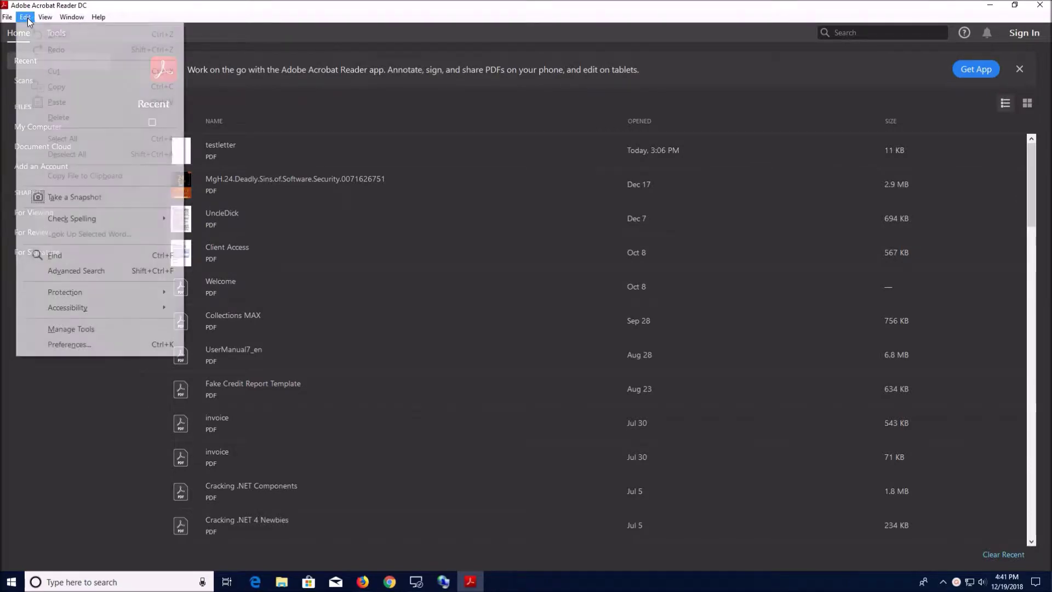
left_click(66, 344)
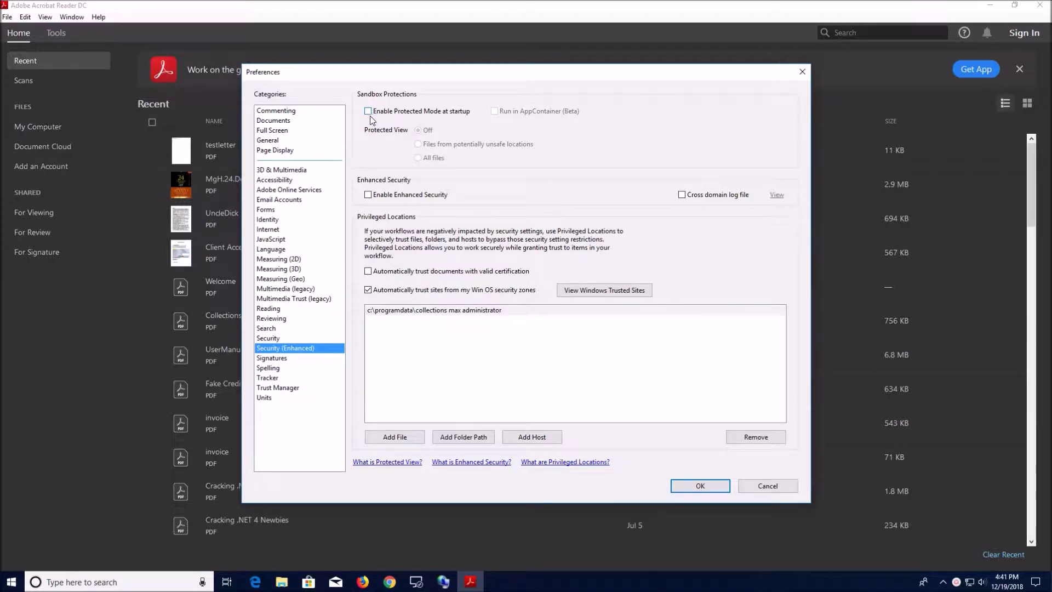
left_click(692, 486)
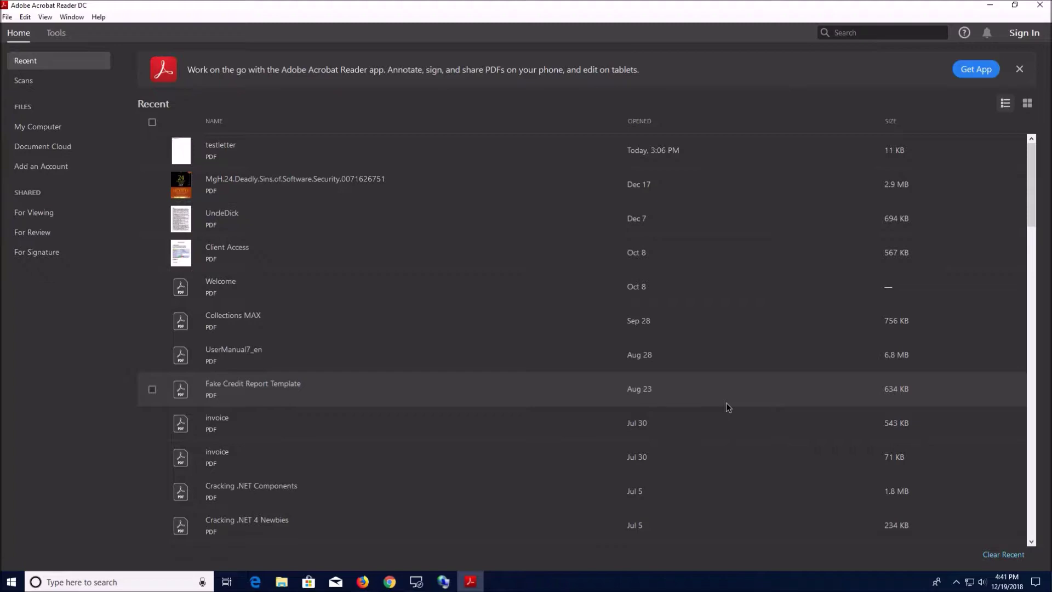
left_click(1041, 7)
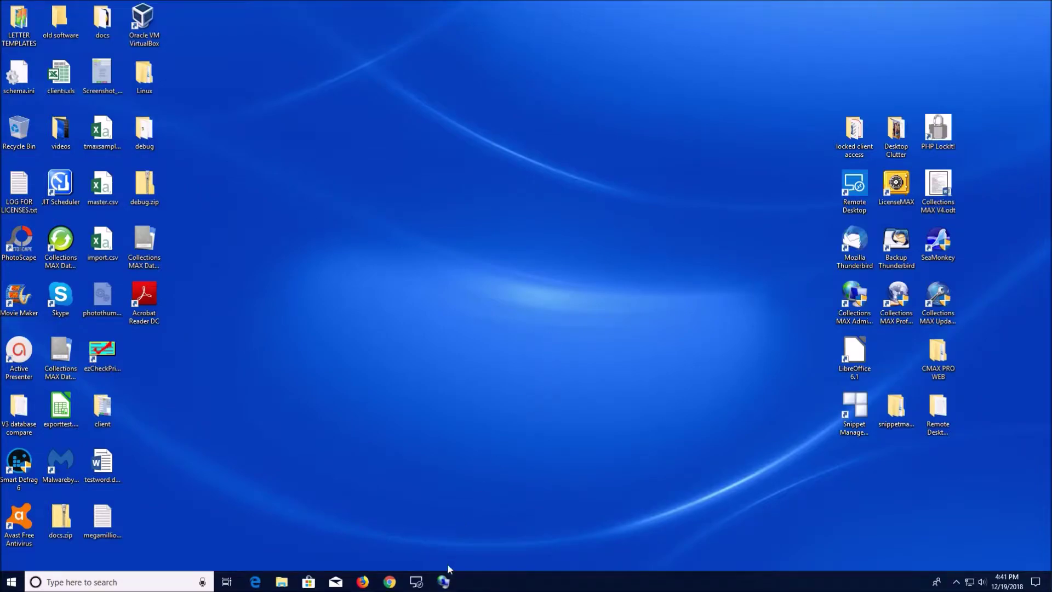
Step: Switch to Collections MAX Administrator and start a new email template in the letters and email area
left_click(443, 580)
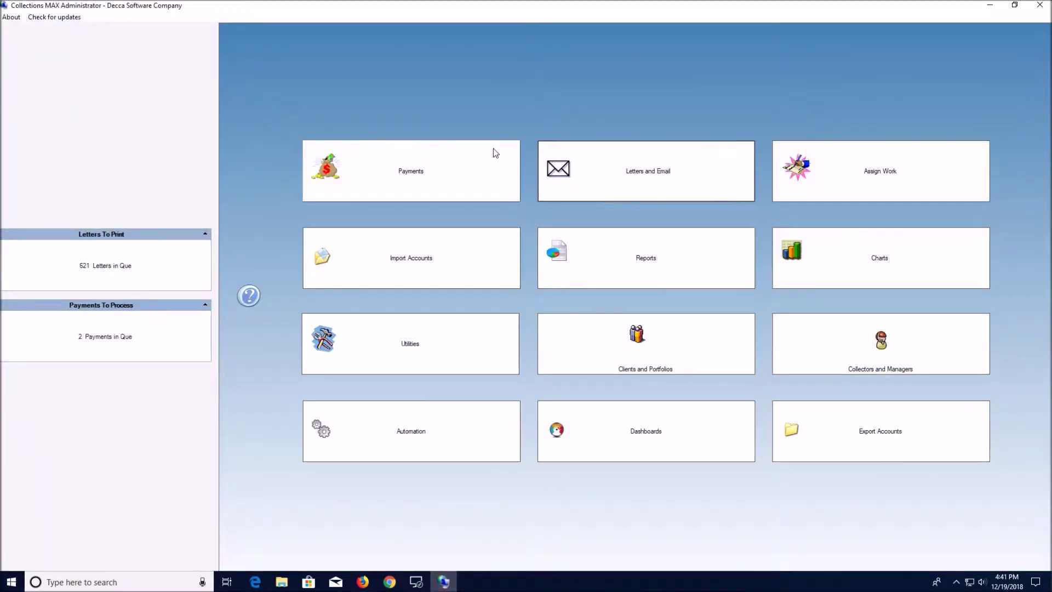
left_click(675, 163)
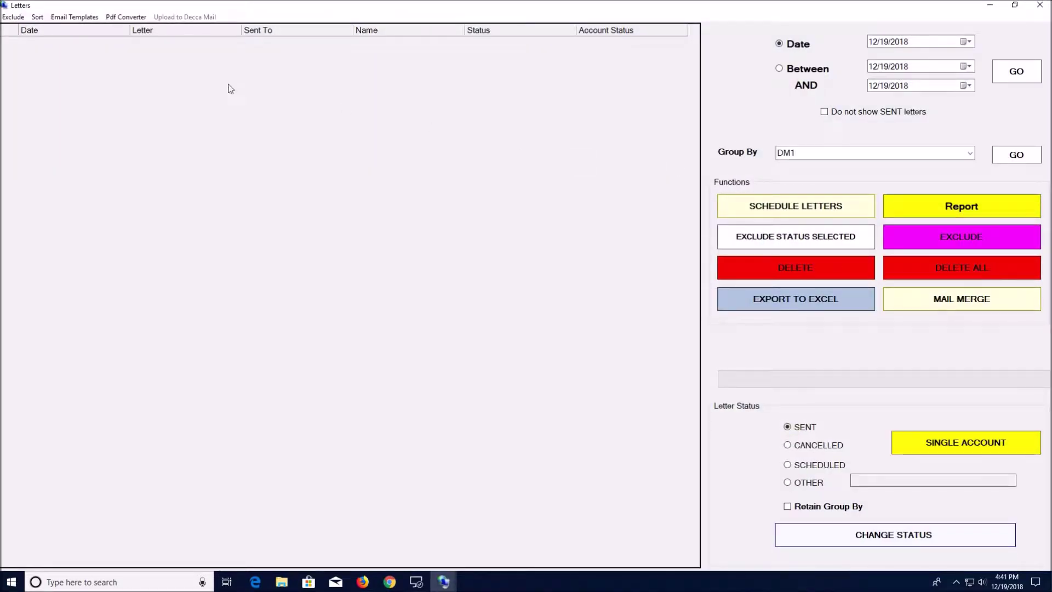
left_click(76, 17)
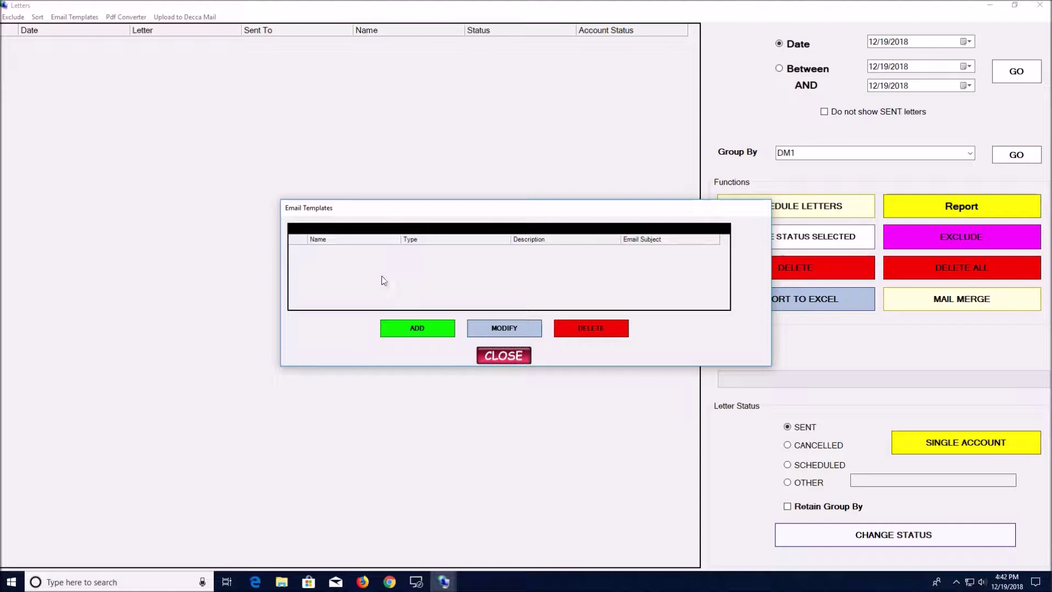
left_click(413, 333)
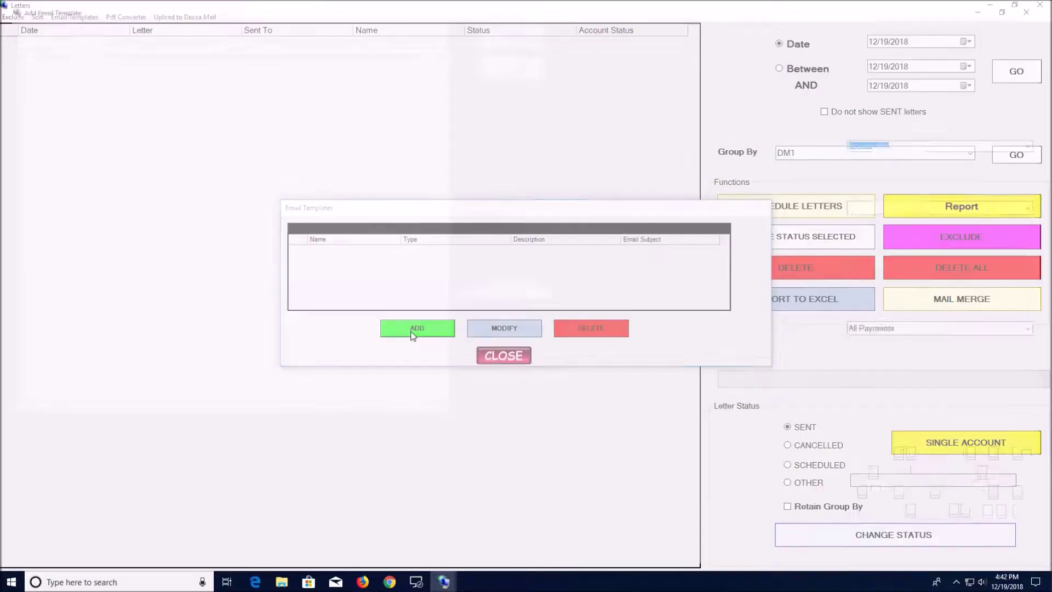
Step: Insert the date database field at the beginning of the email template body
left_click(48, 72)
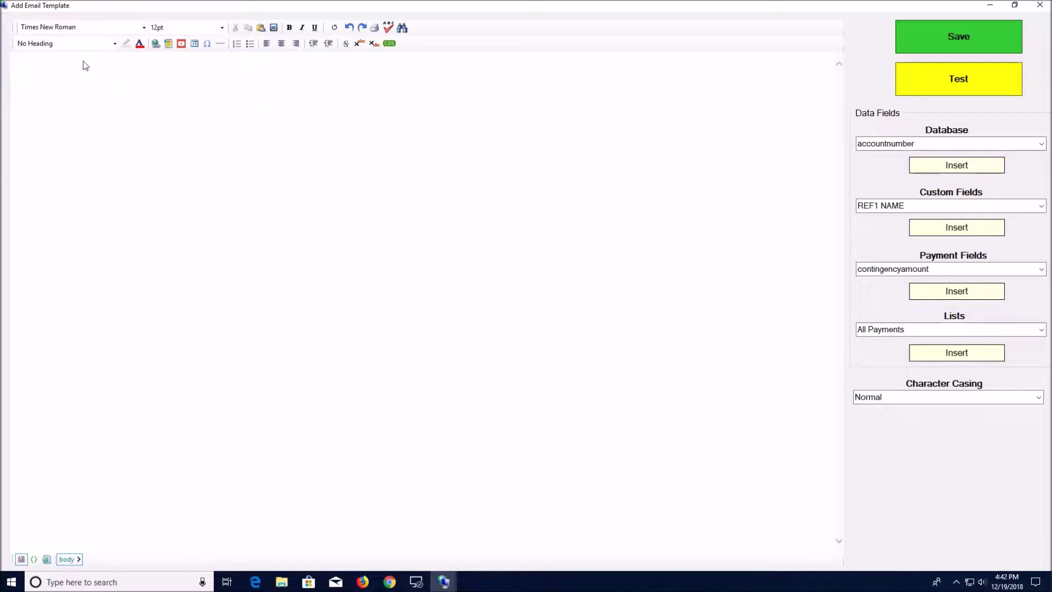
left_click(1041, 144)
left_click_drag(1041, 164, 1038, 274)
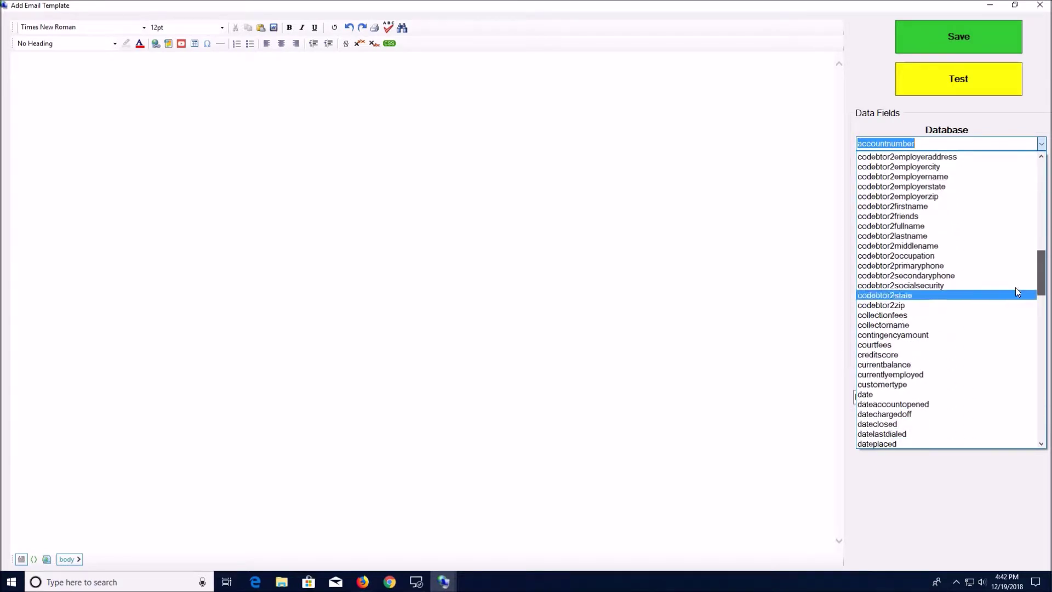
left_click(958, 384)
left_click(954, 166)
Step: Add the salutation "Dear [fullname] ," below the date, using the fullname database field for the name
left_click(92, 71)
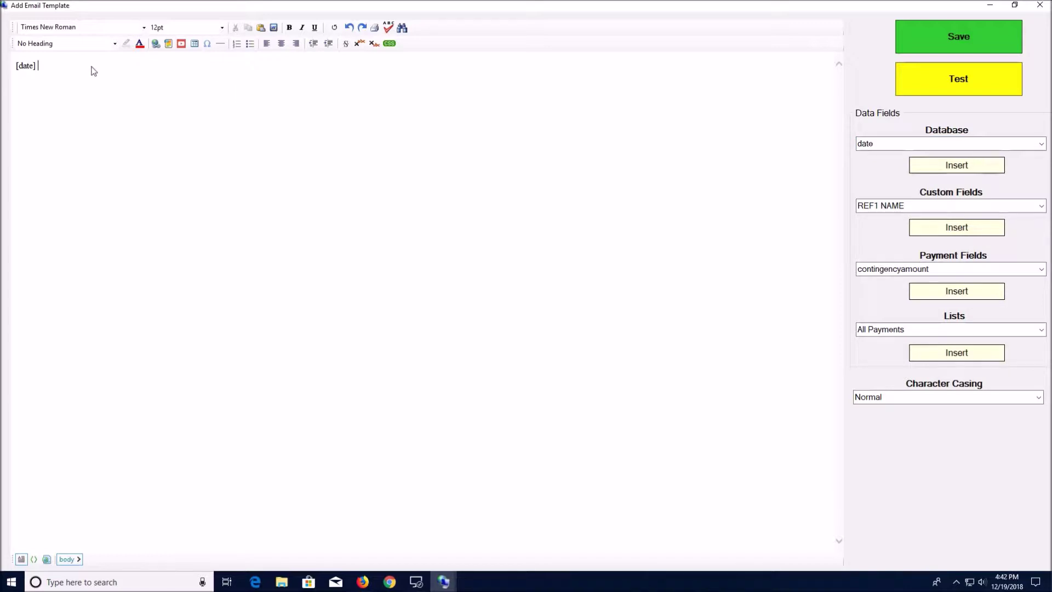
key("Return")
key("Return")
type("Dear")
left_click(1001, 146)
left_click(1041, 144)
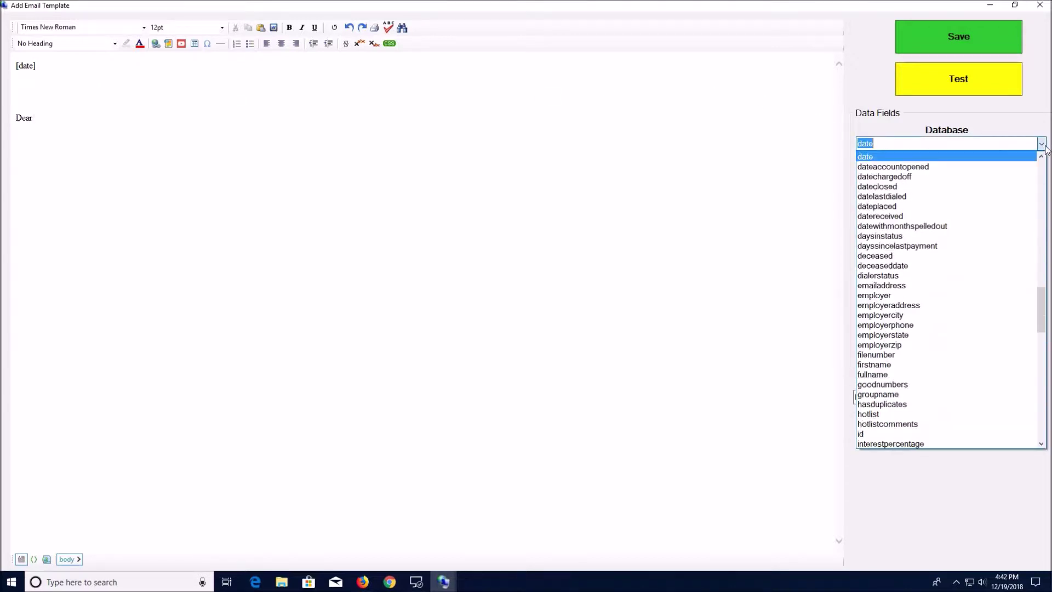
left_click(934, 375)
left_click(938, 168)
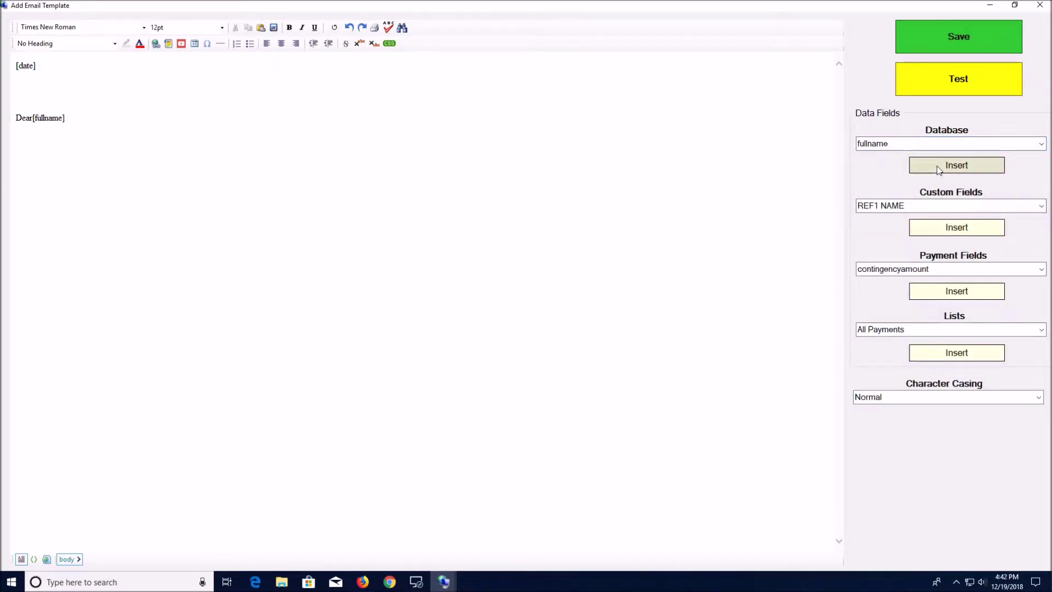
left_click(33, 118)
left_click(75, 121)
type(",")
Step: Write "Your payment of [paymentamountformat] was DECLINED! Please contact the office as soon as possible!" below the salutation, inserting the amount as a payment field
key("Return")
type("Your payment of")
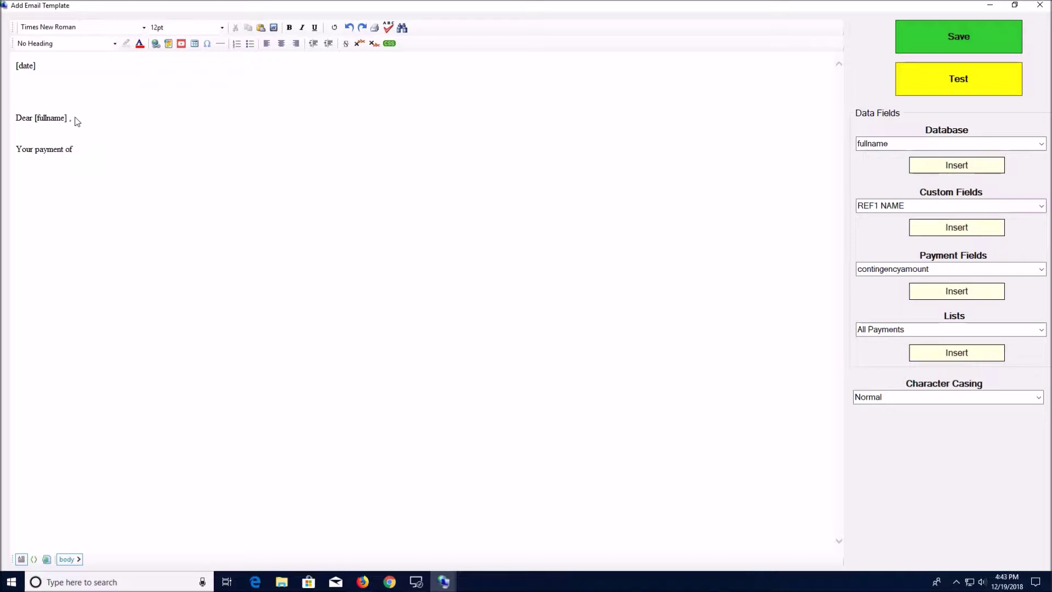
left_click(1042, 269)
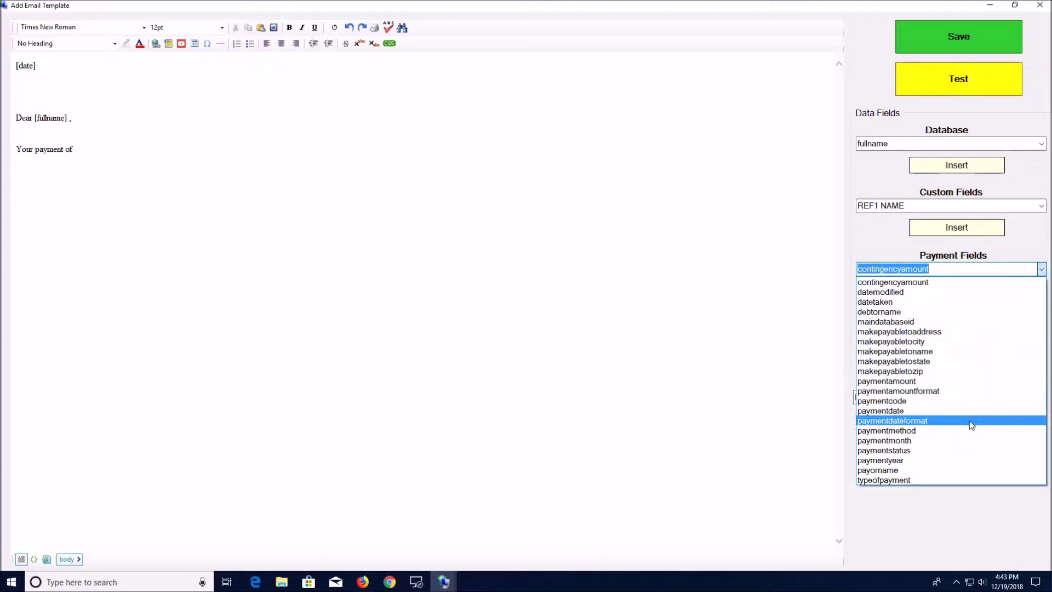
left_click(969, 393)
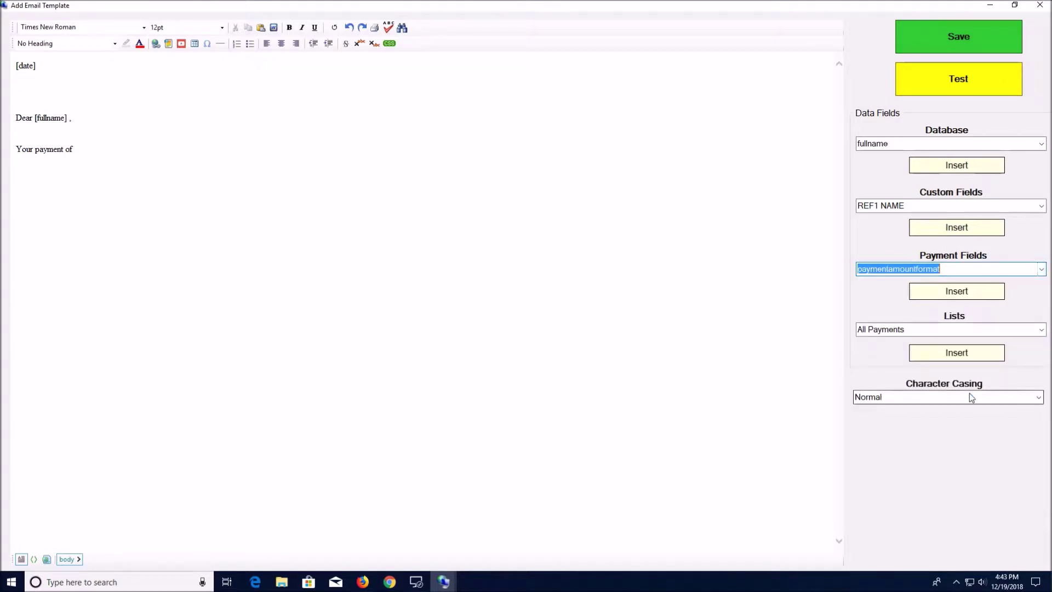
left_click(965, 294)
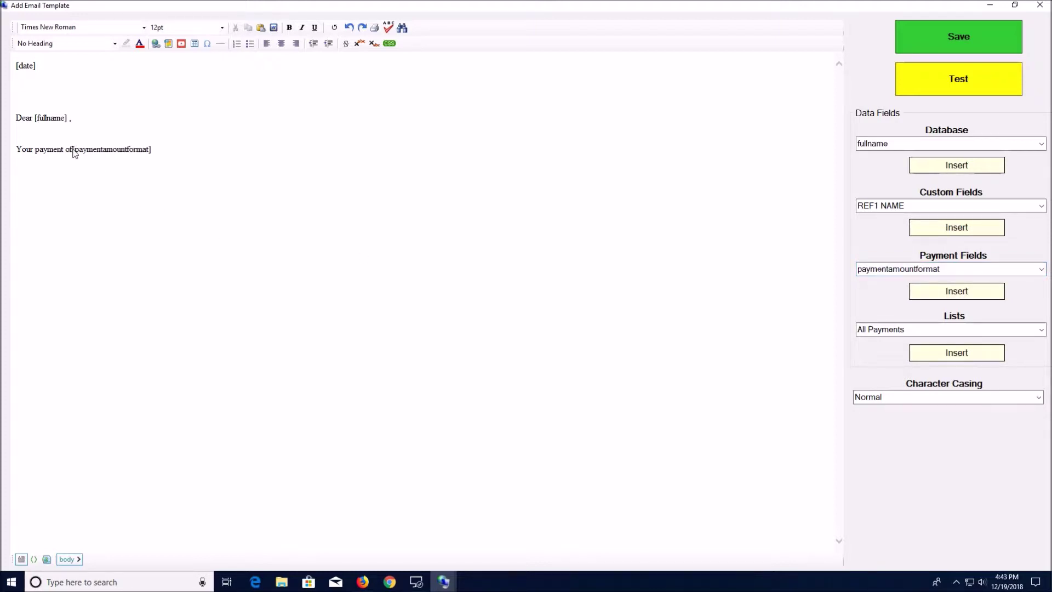
type("[paymentamountformat] was DECLINED")
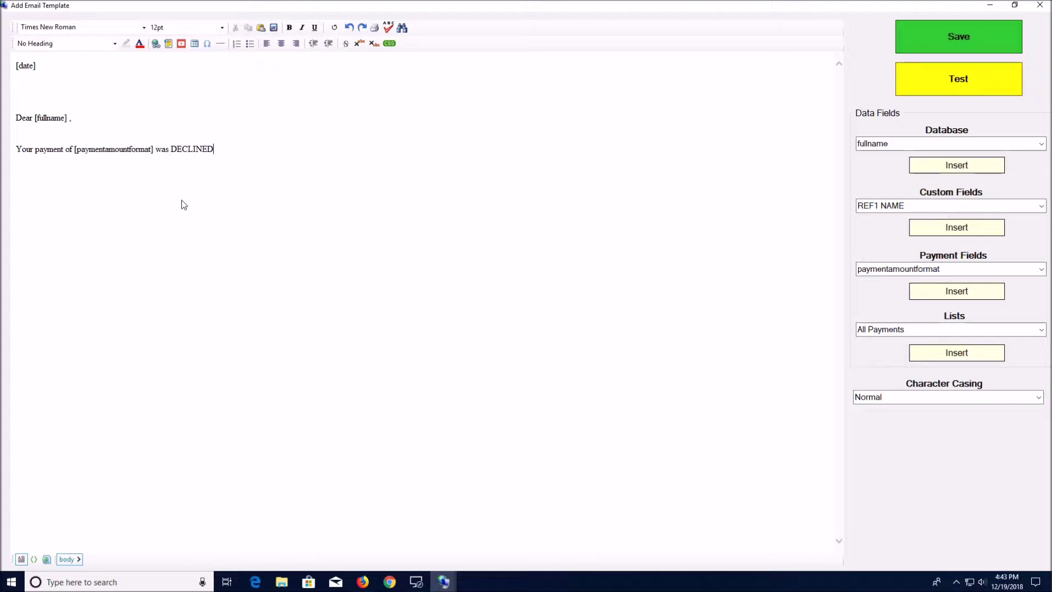
type("!  Please contact the office as soon as possible!")
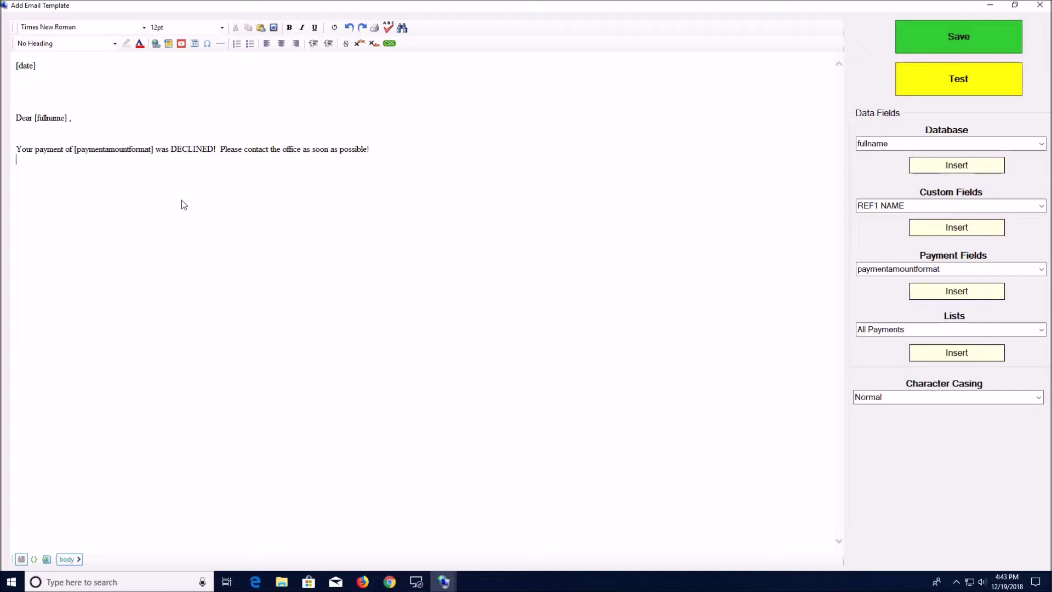
Step: Sign off the letter with "Respectfully," and "MyCollection Agency." on separate lines, and test the template in a preview
key("Return")
type("Respectfu")
type("lly,  ")
type("MyColle")
type("ction Agency")
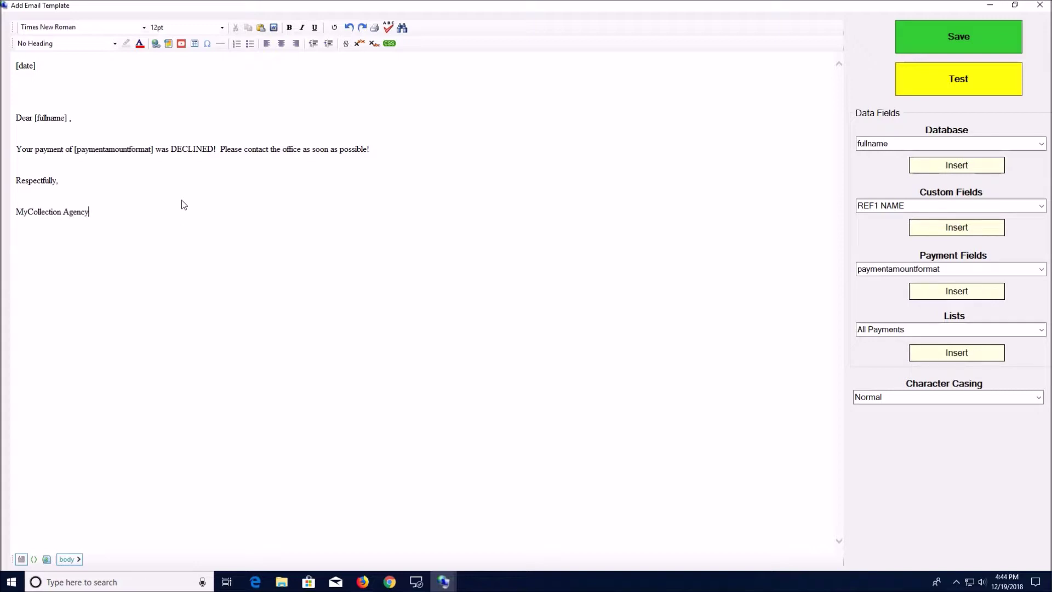
type(".")
left_click(956, 79)
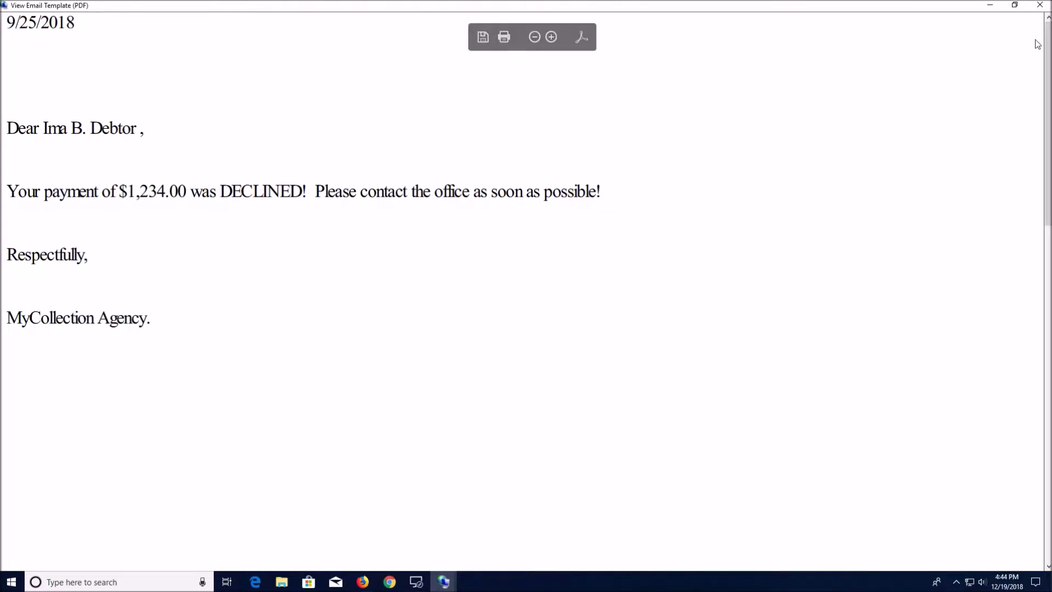
left_click(1040, 6)
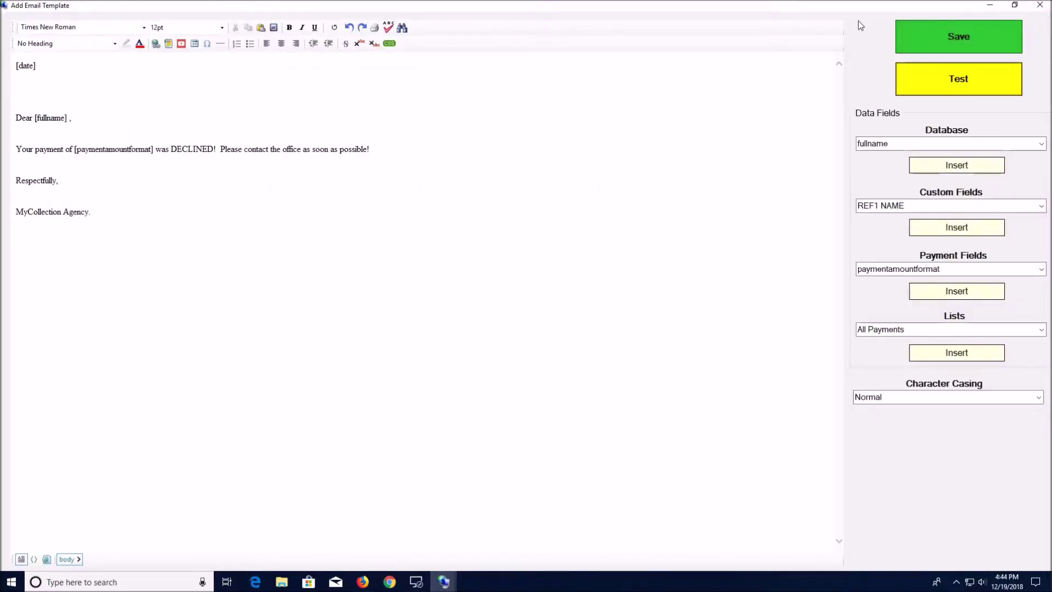
Step: Start saving the template with the letter name DECLINED PAYMENT NOTICE and the description DECLINED NOTICE
left_click(971, 36)
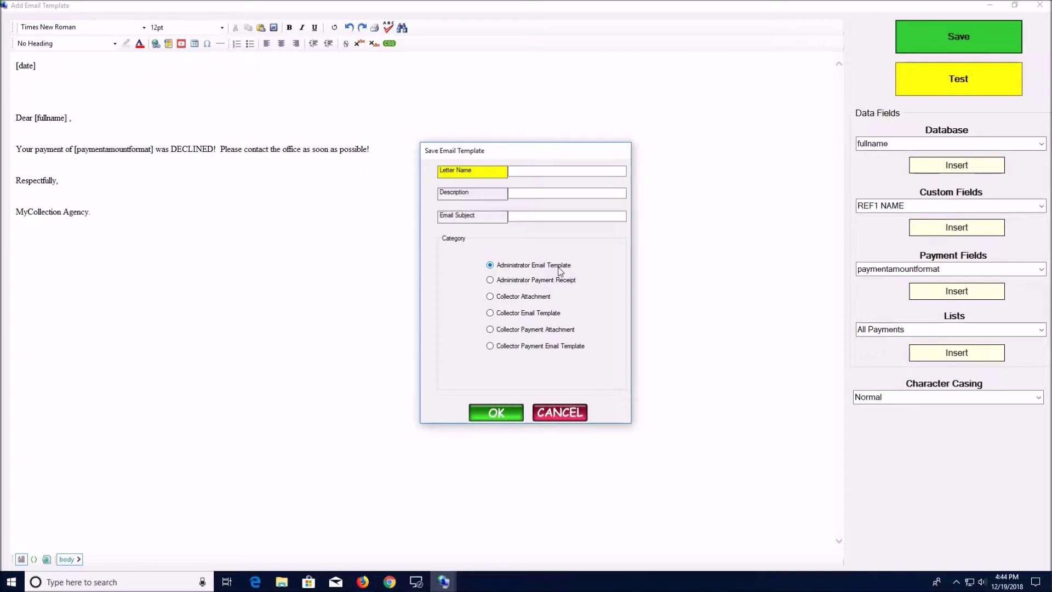
left_click(524, 172)
type("DECLINED PAYMEN")
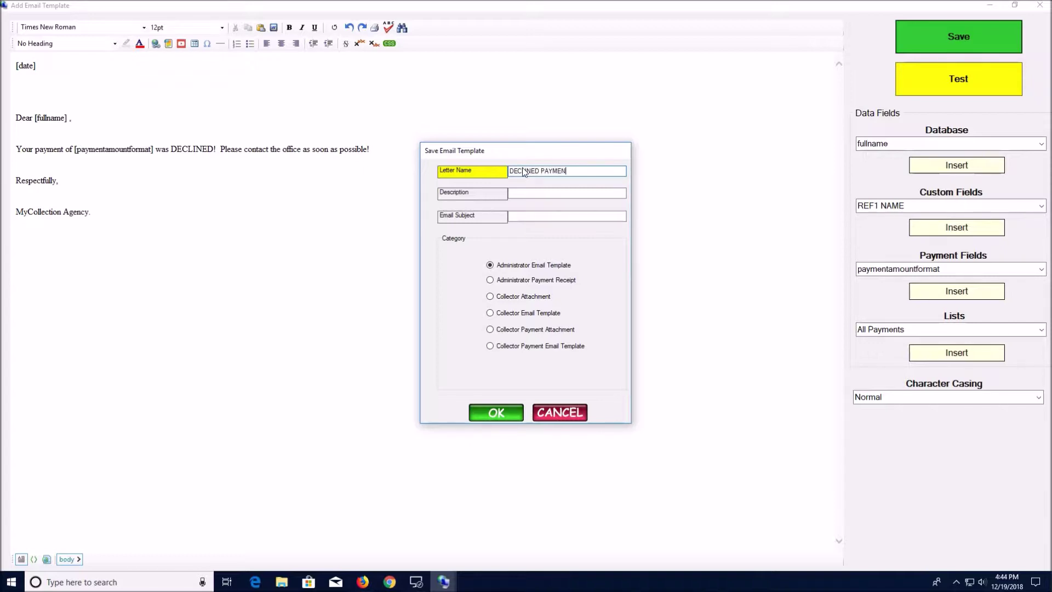
type("T NOTICE")
left_click(519, 196)
type("DECLINED NOTICE")
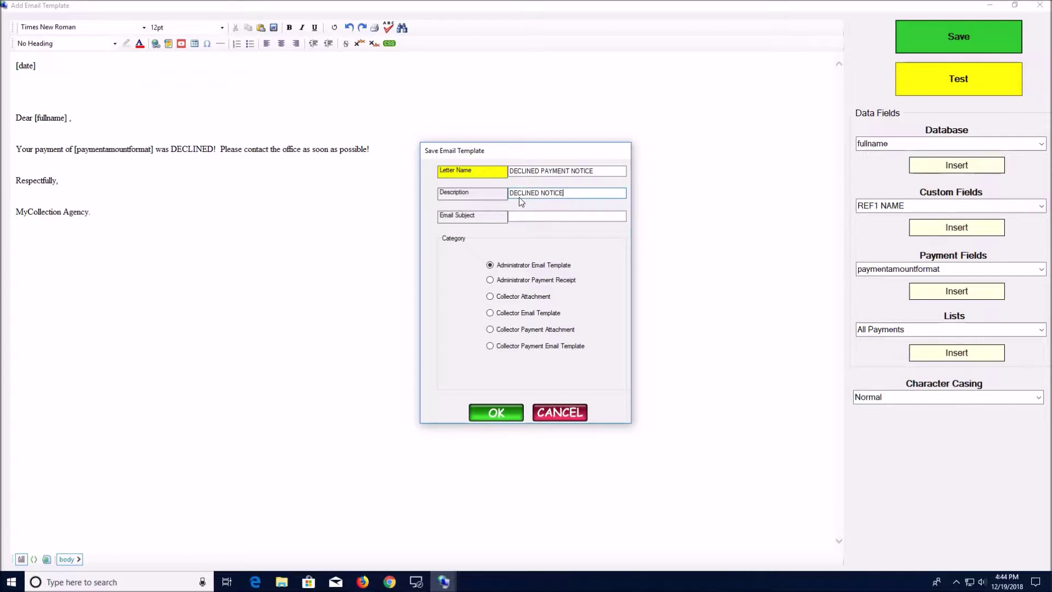
Step: Set the email subject to "Your payment was DECLINED!" and save the template in the Administrator Email Template category
left_click(528, 219)
type("Your payment was dECLINED")
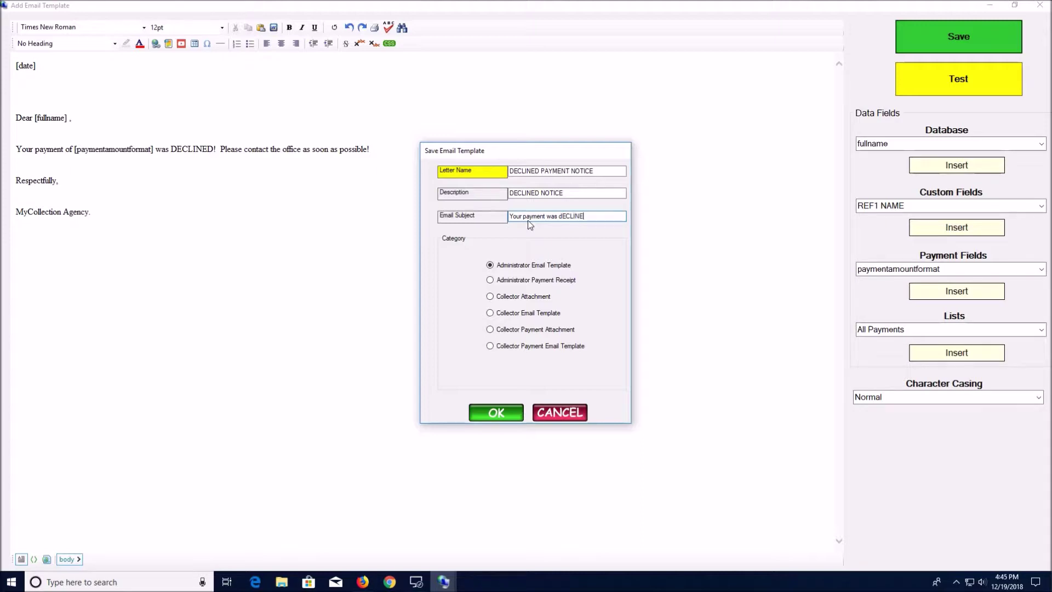
key("BackSpace")
key("BackSpace")
key("BackSpace")
key("BackSpace")
key("BackSpace")
key("BackSpace")
key("BackSpace")
key("BackSpace")
type("DECLINED!")
left_click(500, 411)
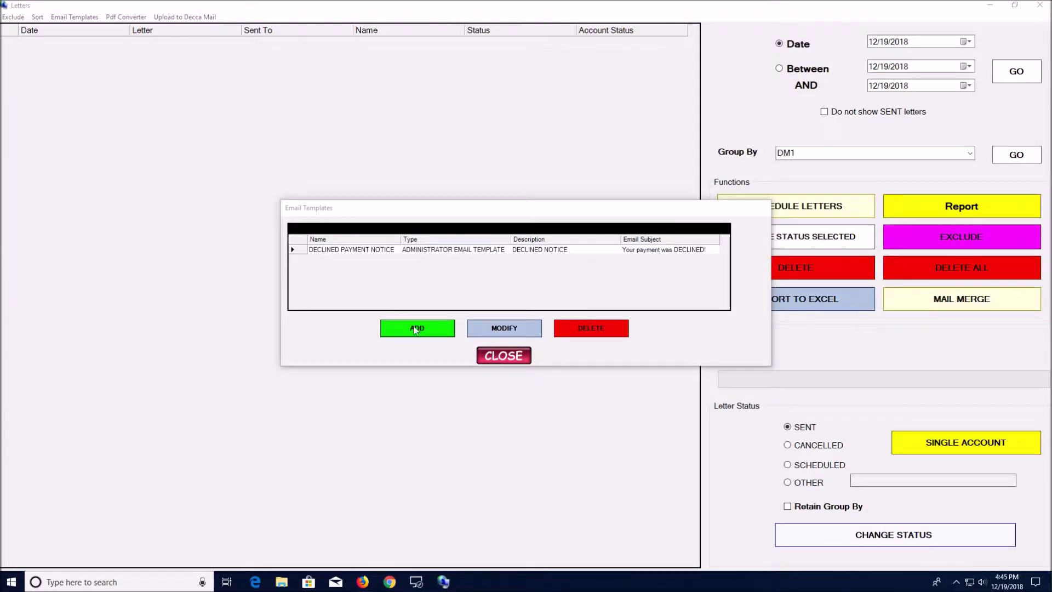
Step: Close the email templates list and the Letters window, and open the payments area
left_click(492, 355)
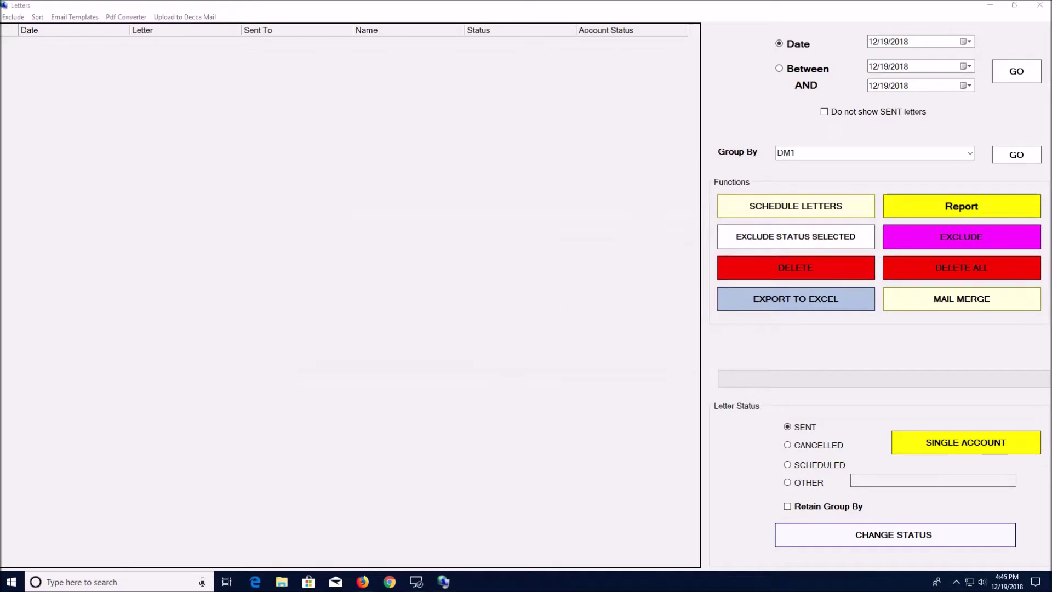
left_click(1039, 5)
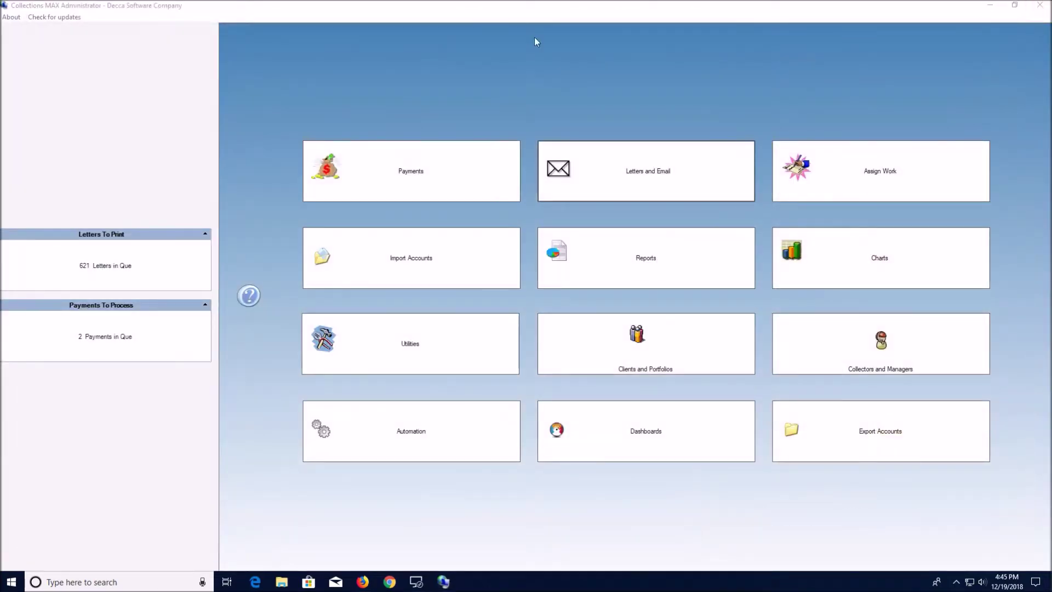
left_click(451, 167)
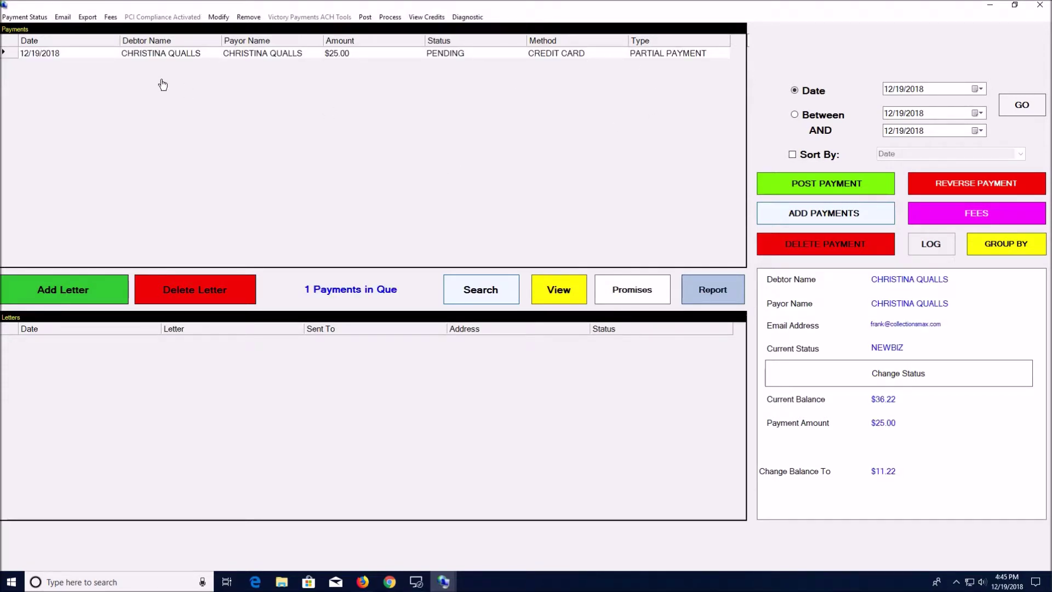
Step: In the email receipt settings, enable emailing debtors when a payment gets declined or reversed using the DECLINED PAYMENT NOTICE template, and save the settings
left_click(64, 20)
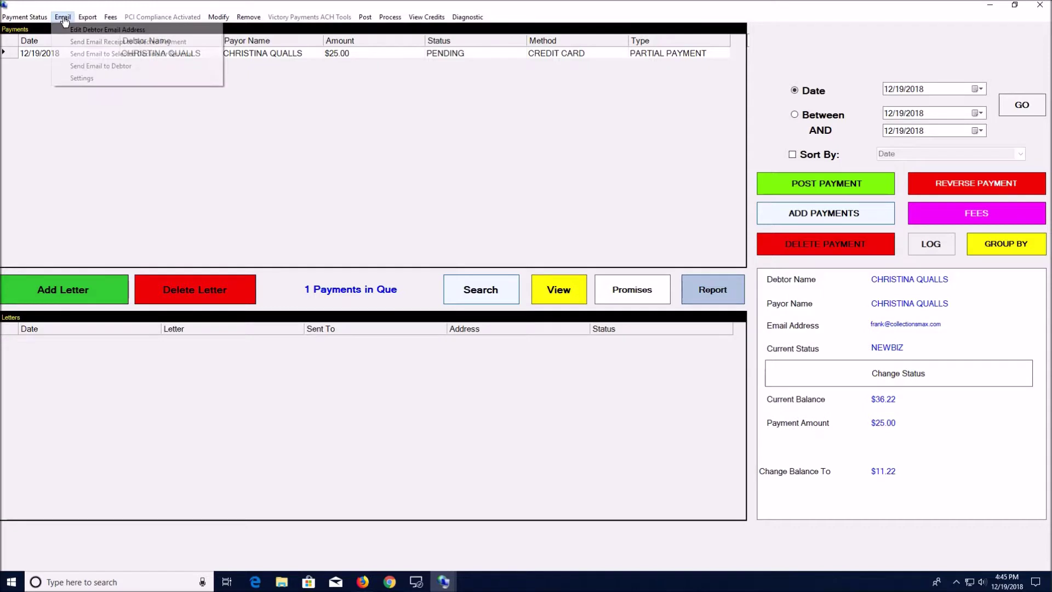
left_click(74, 80)
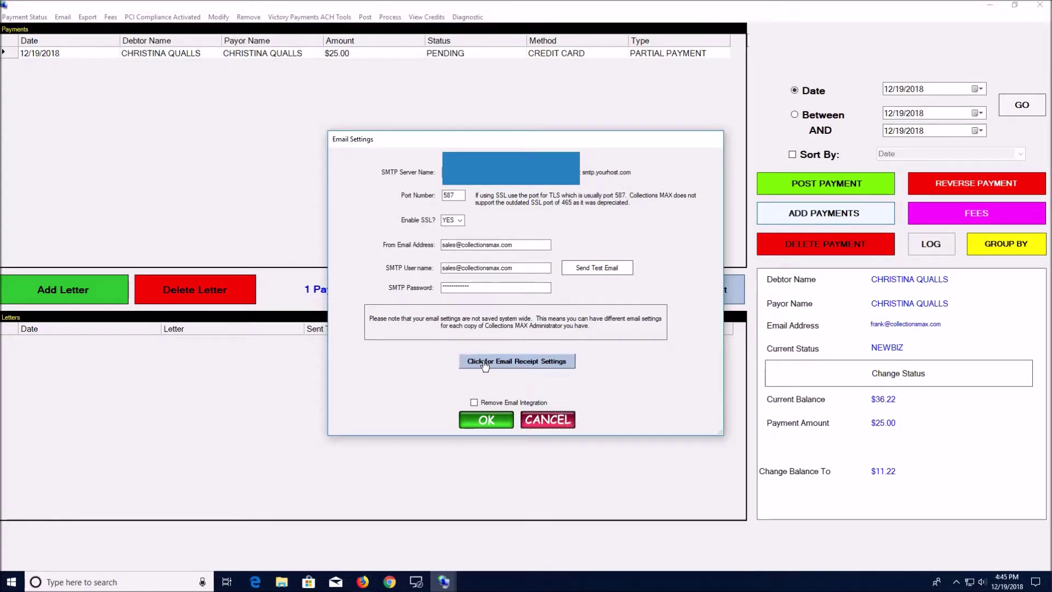
left_click(533, 362)
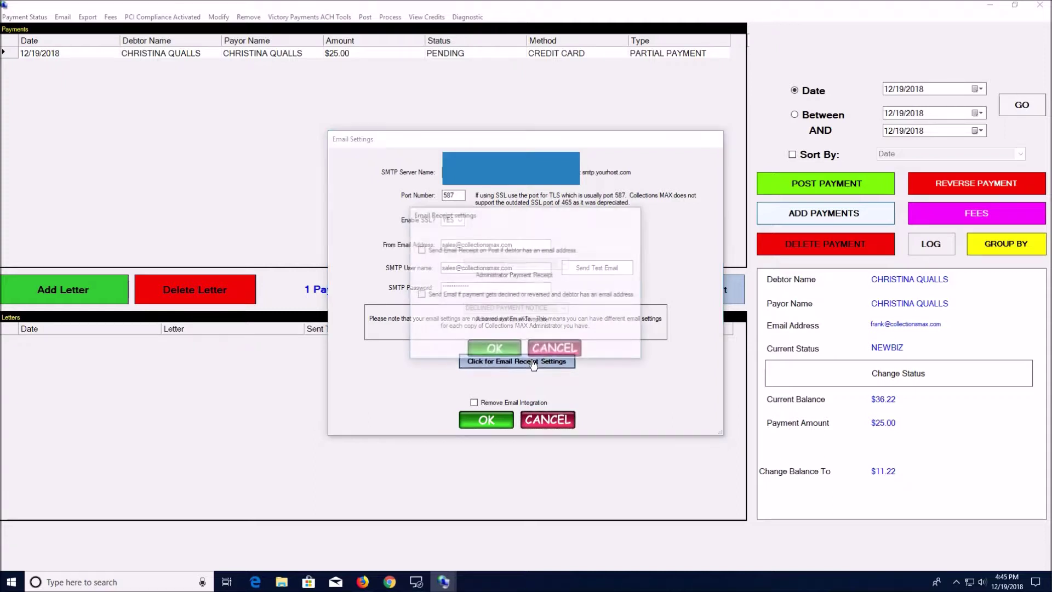
left_click(420, 296)
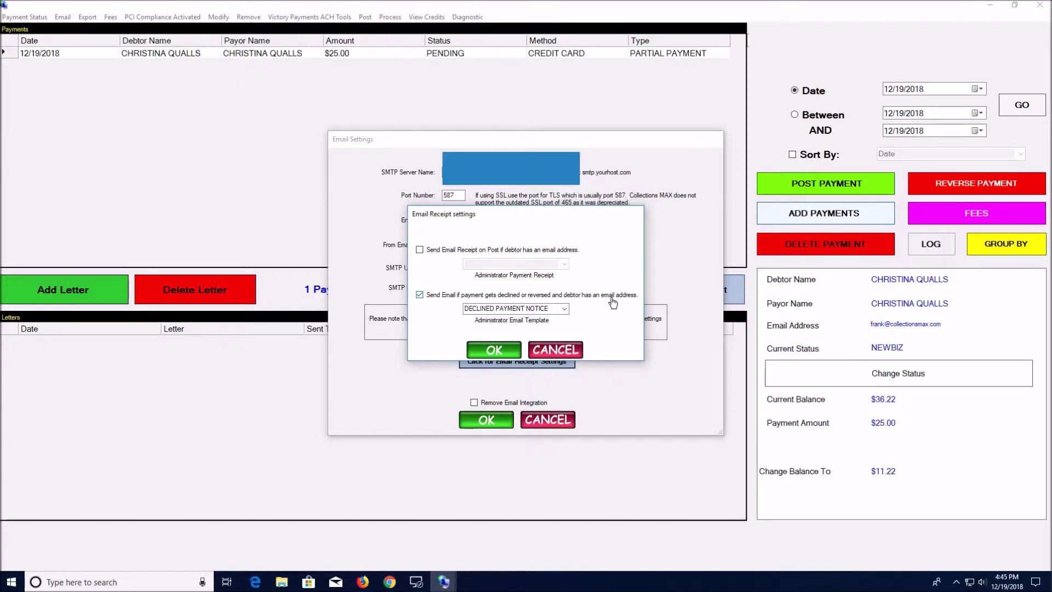
left_click(565, 310)
left_click(564, 311)
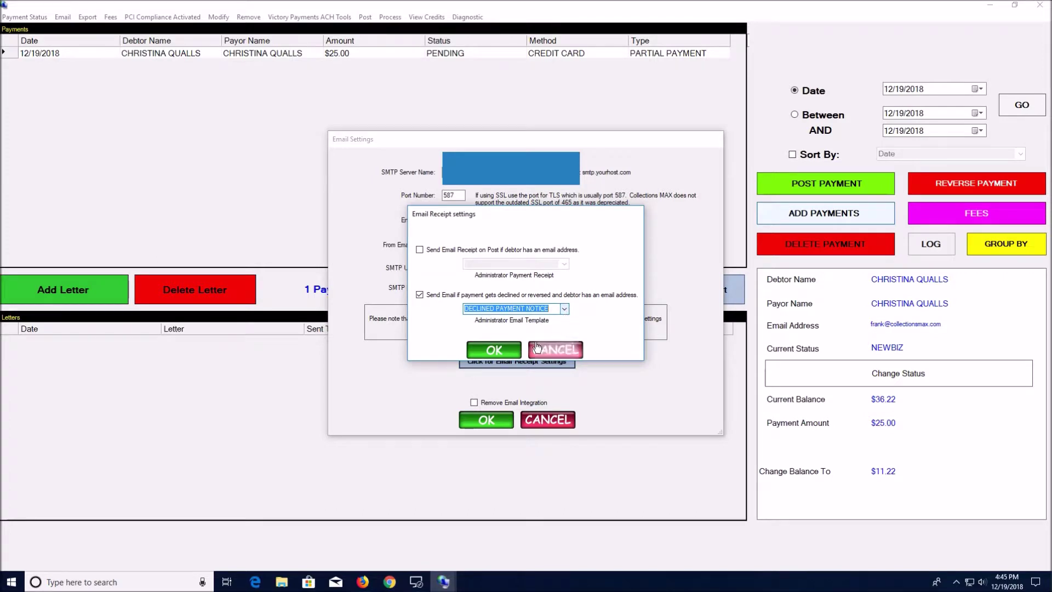
left_click(495, 350)
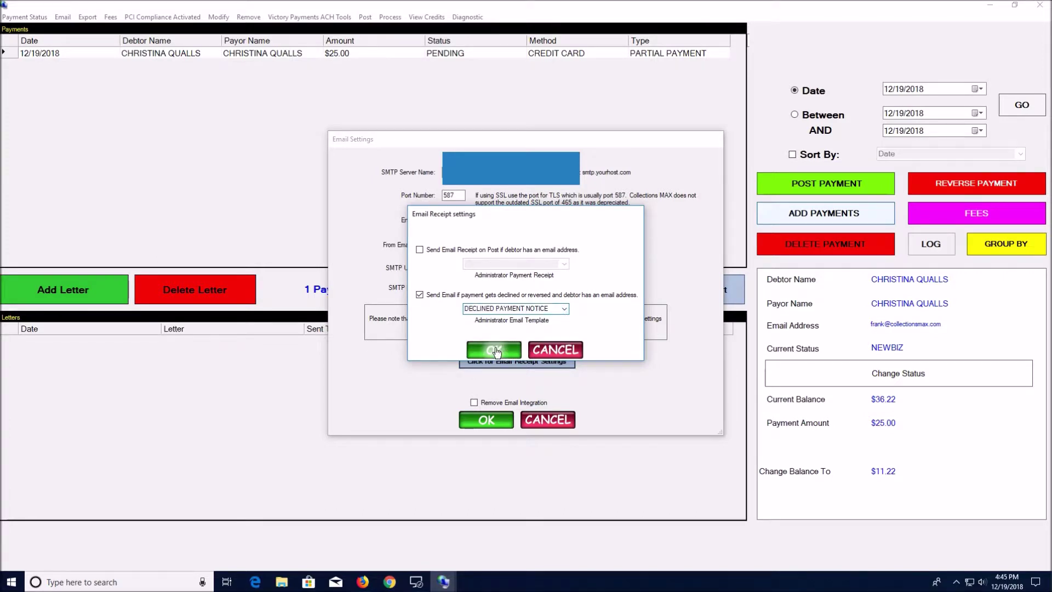
left_click(484, 421)
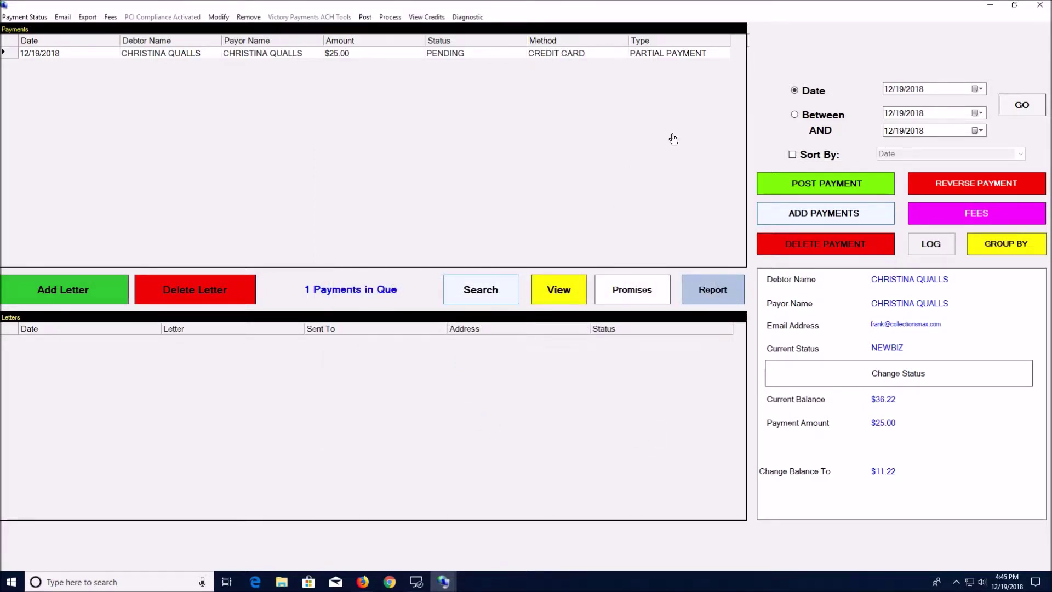
Step: Close and reopen the payments area, and mark the pending $25.00 credit card payment as DECLINED
left_click(1039, 7)
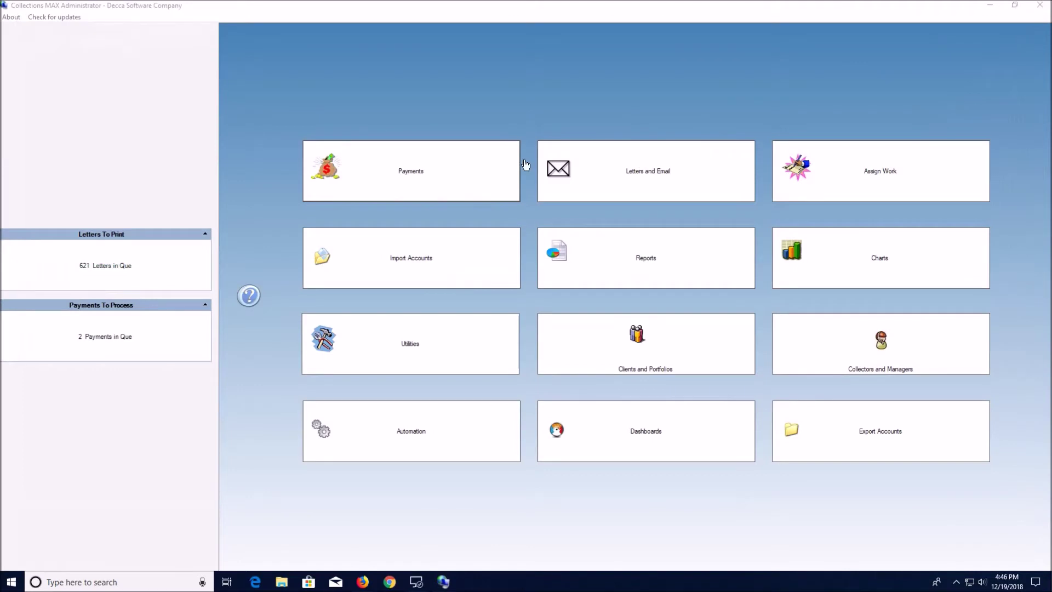
left_click(463, 174)
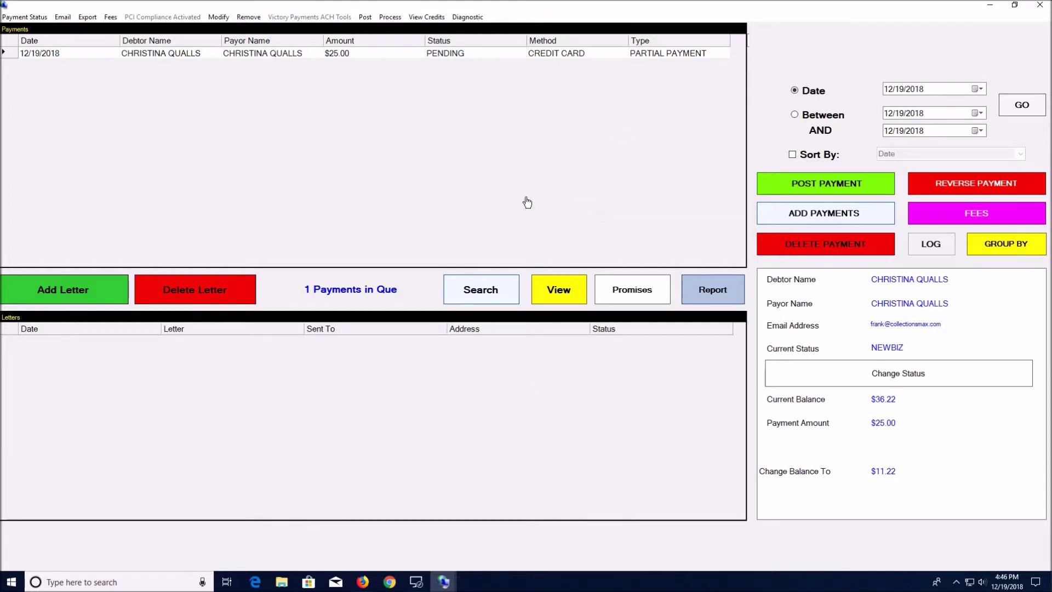
left_click(24, 18)
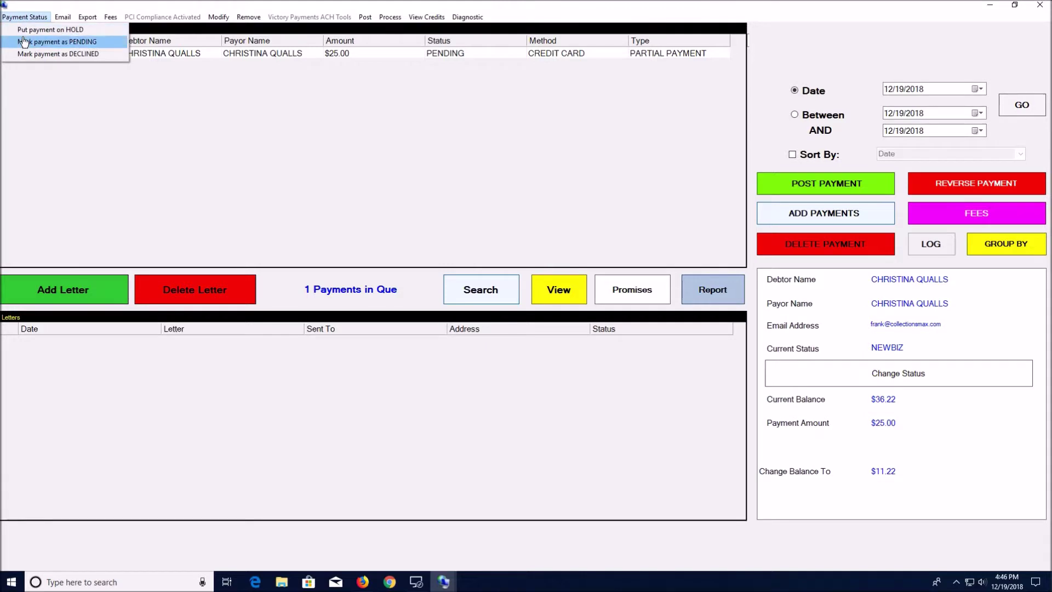
left_click(24, 54)
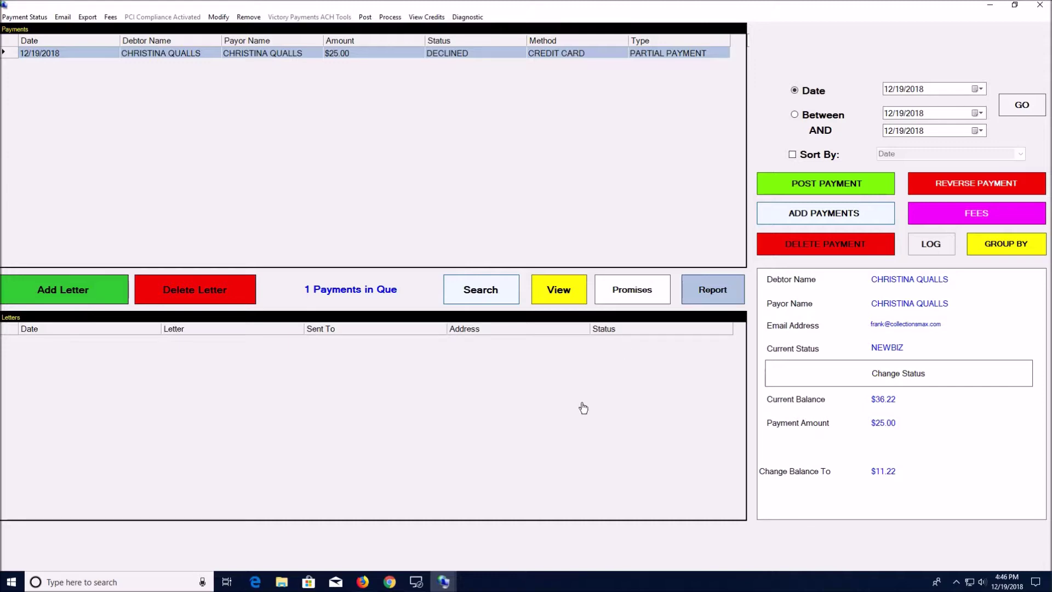
Step: Switch to Zoho Mail in Firefox, read the "Your payment was DECLINED!" email, delete it and minimize the browser
left_click(362, 583)
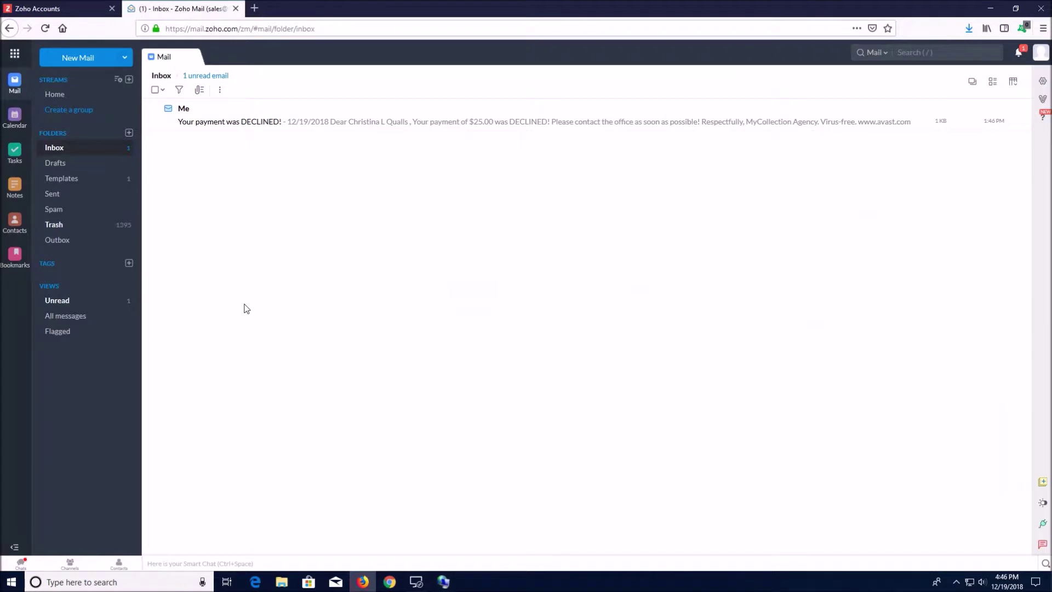
left_click(234, 116)
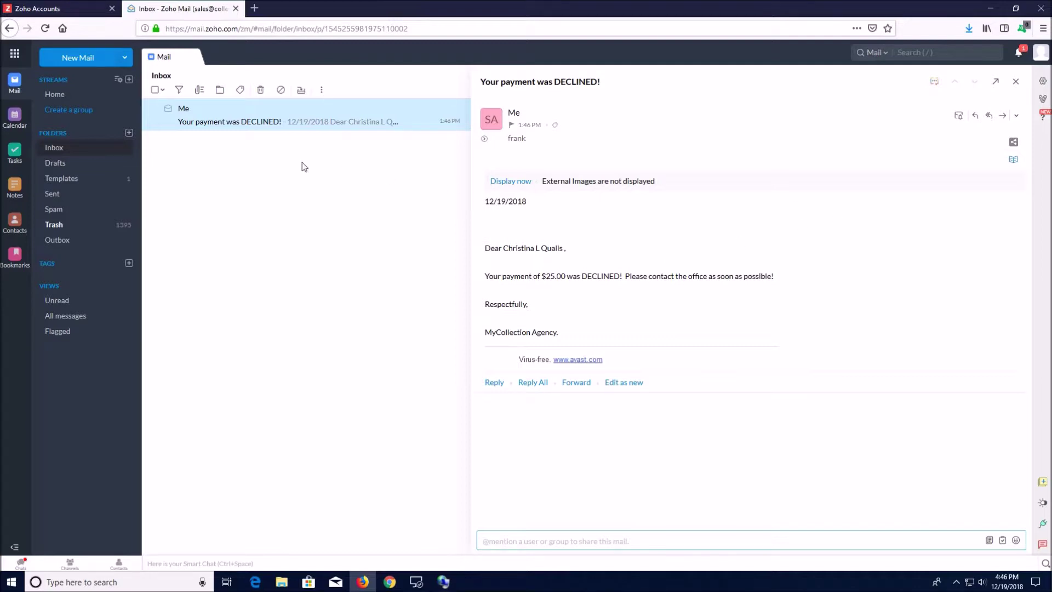
left_click(259, 89)
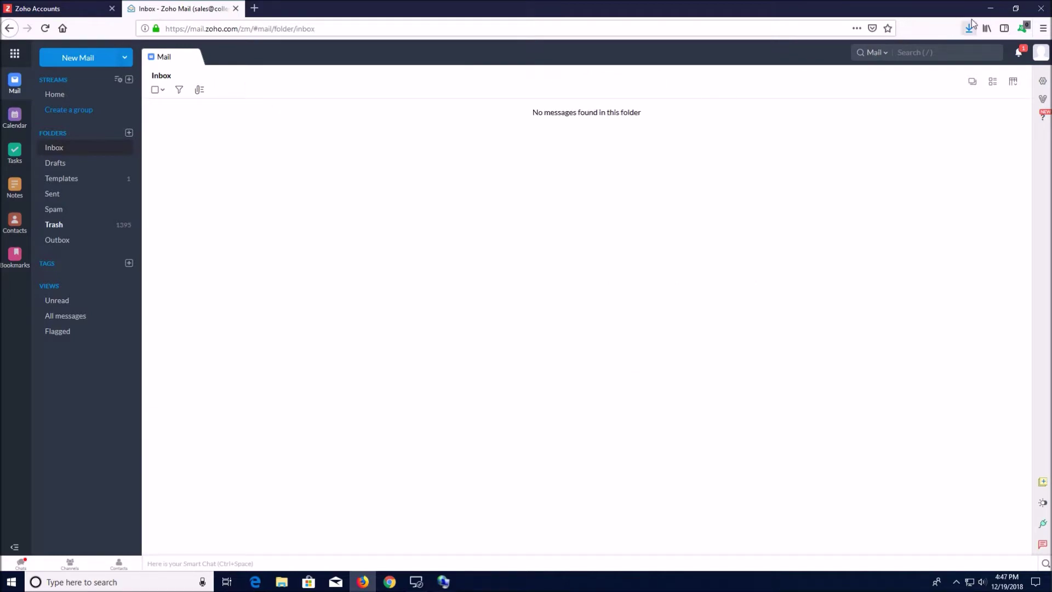
left_click(992, 9)
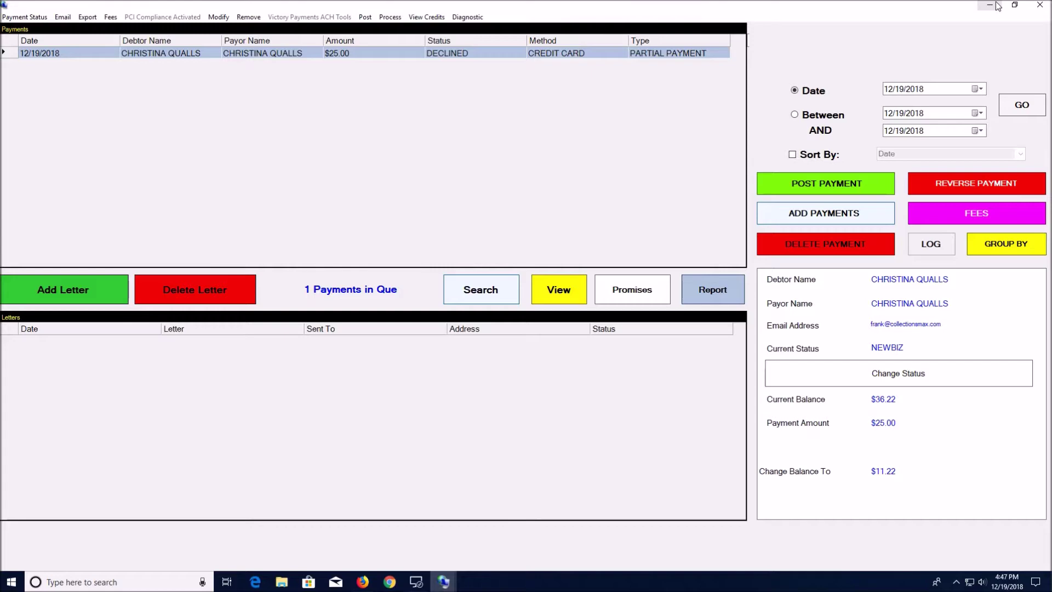
Step: Leave the payments area and start a new email template from the Letters area's email templates list
left_click(1040, 6)
left_click(667, 161)
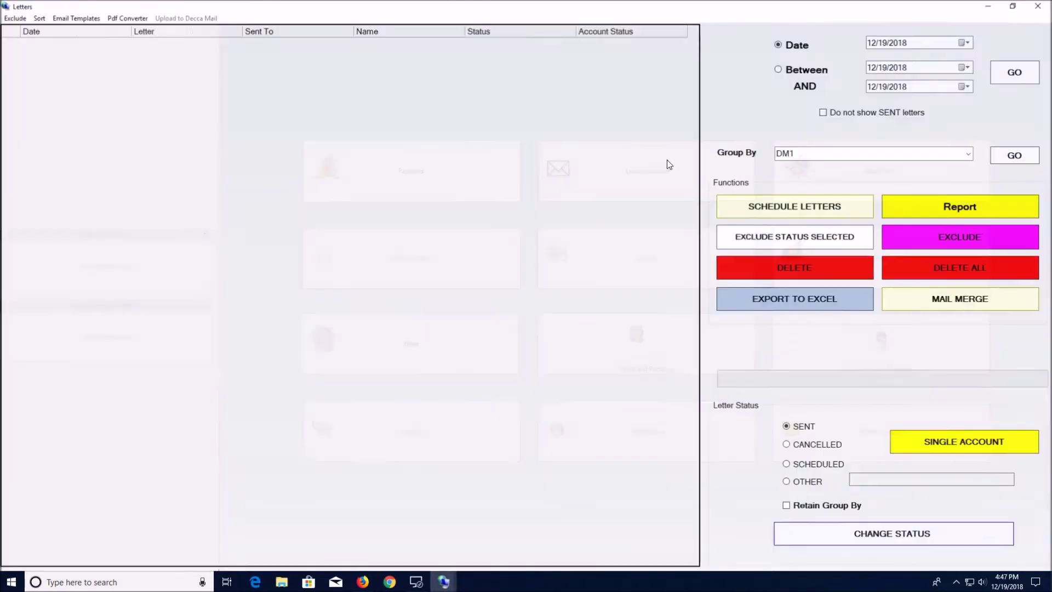
left_click(74, 17)
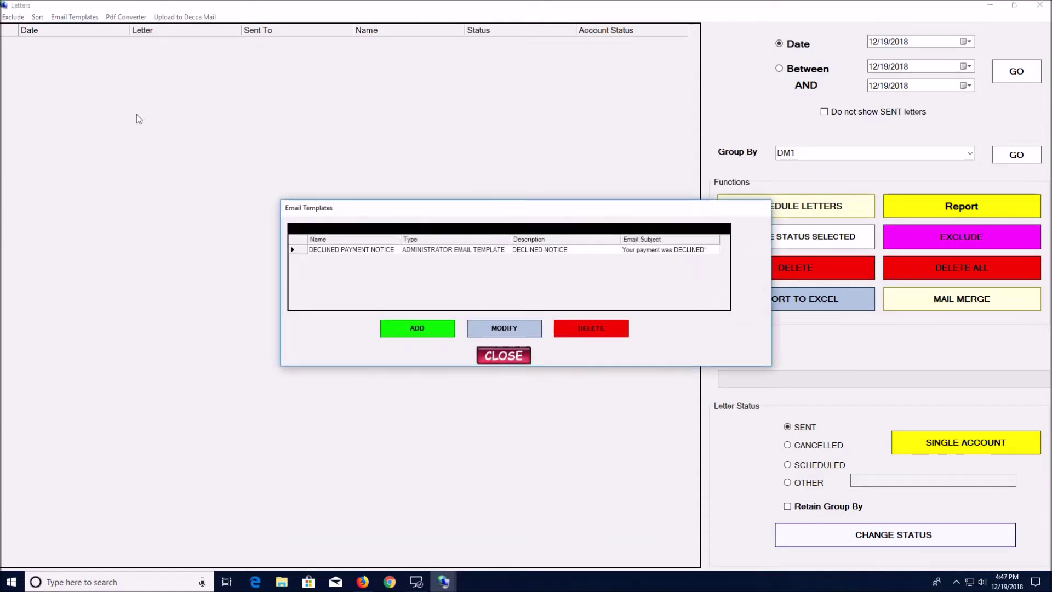
left_click(425, 329)
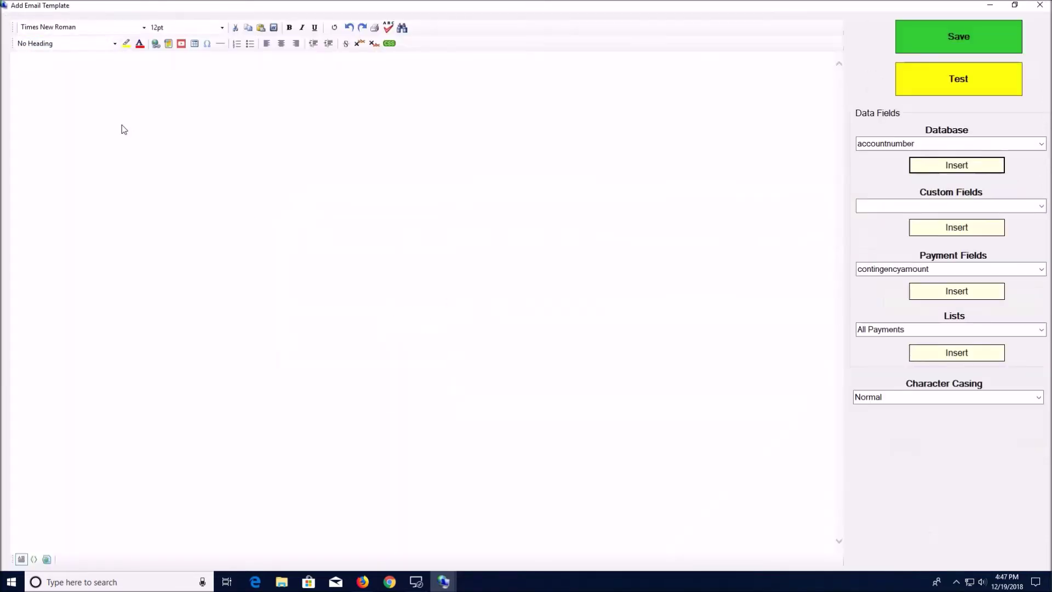
Step: Insert the datewithmonthspelledout database field on the first line of the new template
left_click(63, 71)
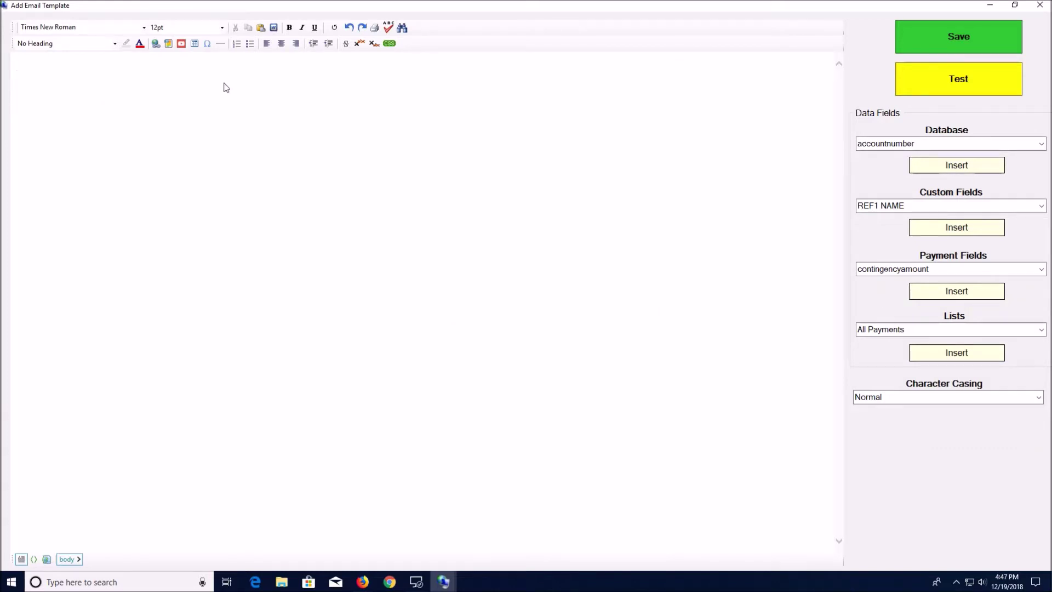
left_click(1041, 143)
scroll(948, 323, "down", 3)
scroll(950, 324, "down", 15)
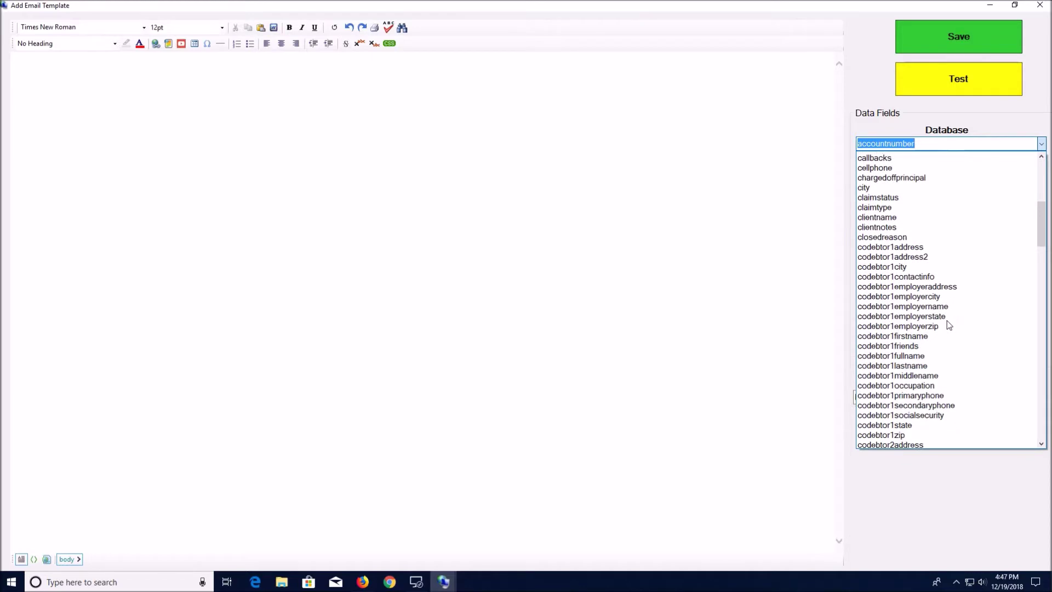
scroll(942, 311, "down", 3)
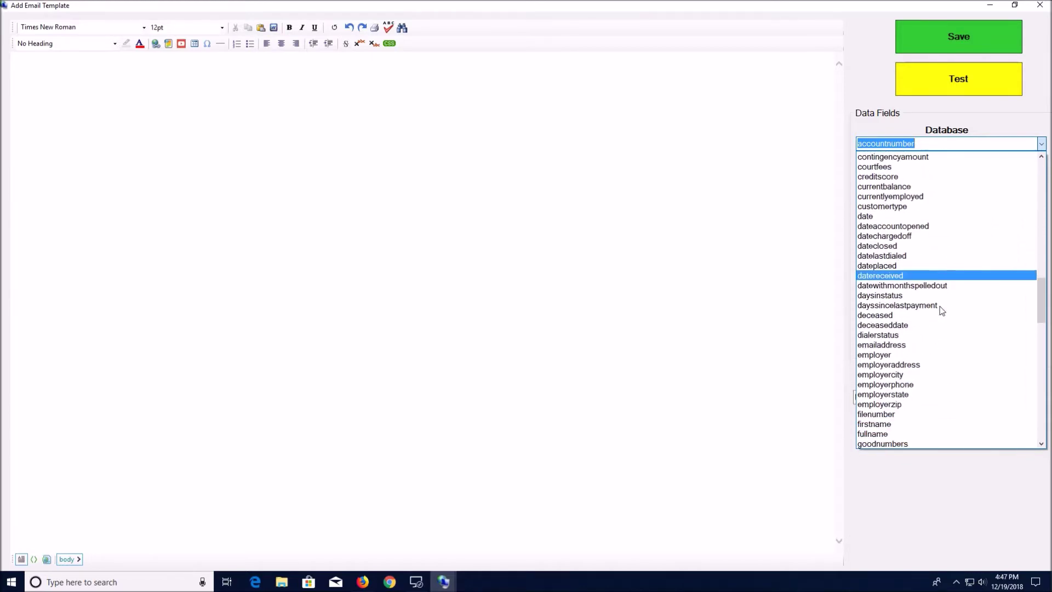
left_click(940, 286)
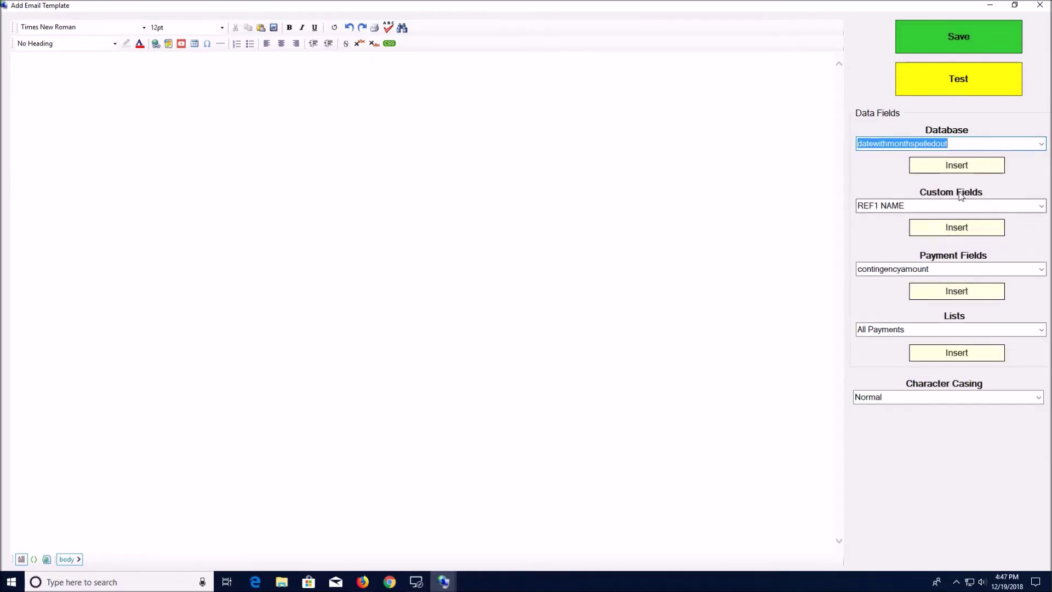
left_click(955, 166)
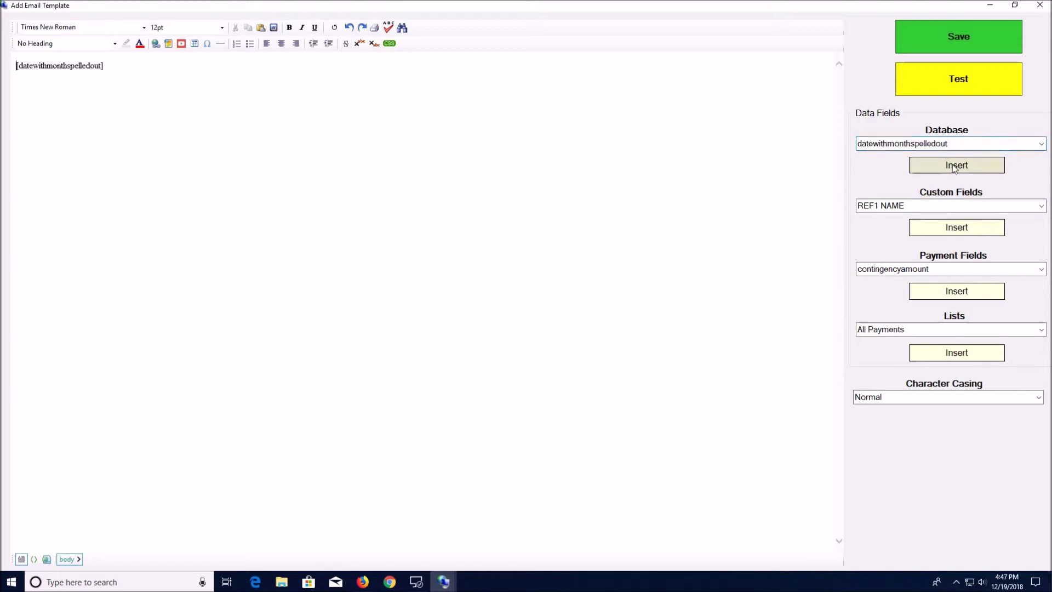
Step: Add the greeting "Dear [fullname] ," a few lines below the date, using the fullname database field
key("Return")
key("Return")
key("Return")
type("Dear")
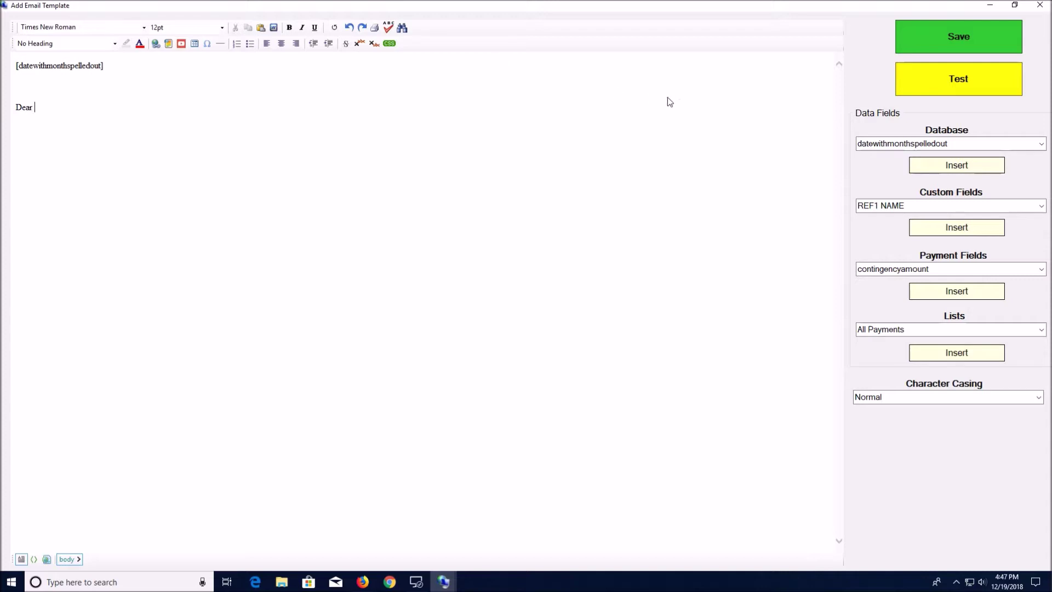
left_click(1014, 147)
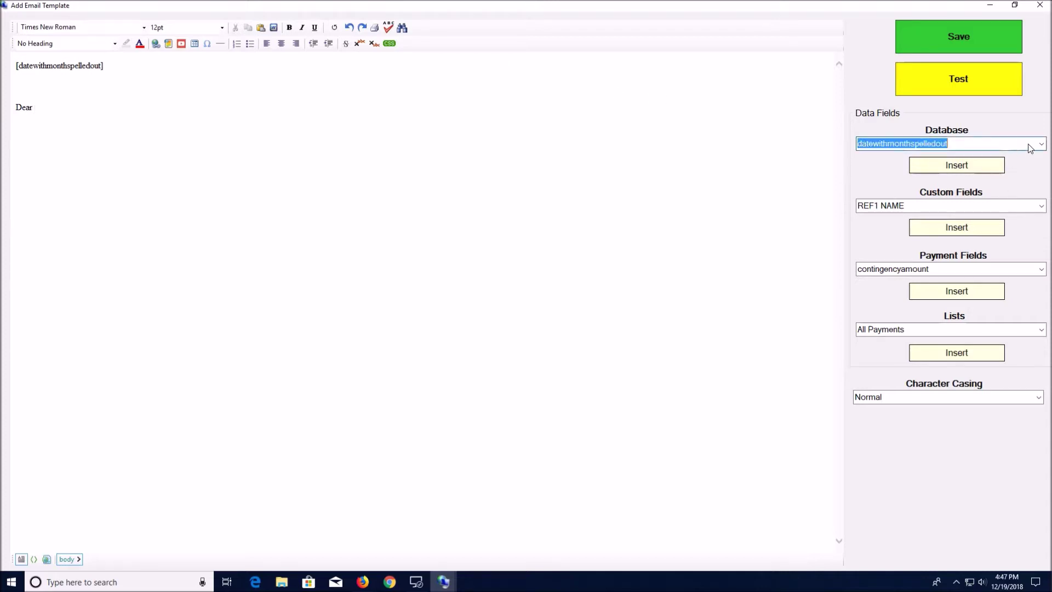
left_click(1041, 144)
left_click(963, 305)
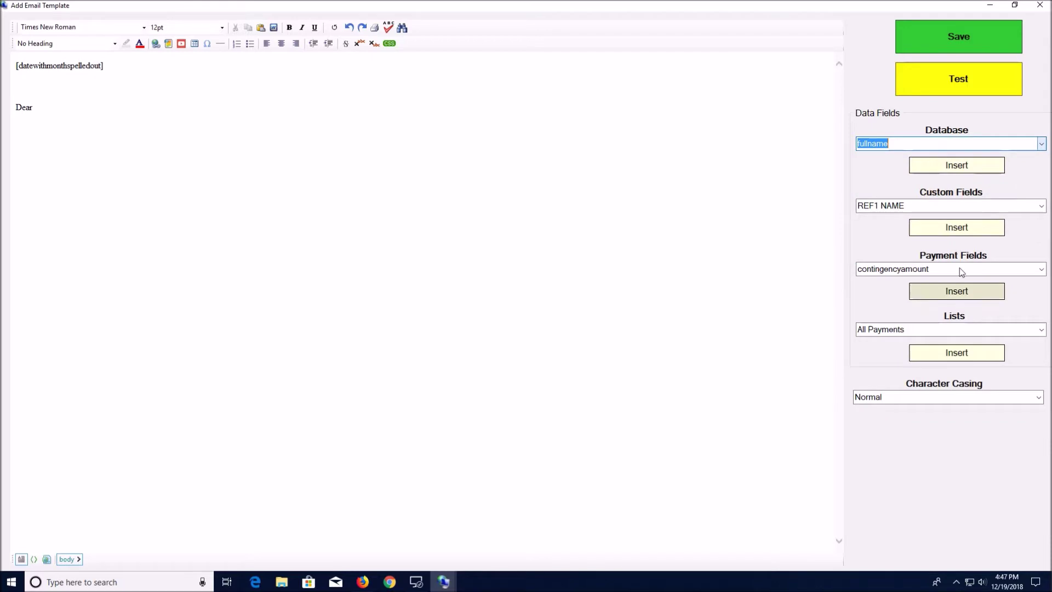
left_click(956, 165)
left_click(34, 110)
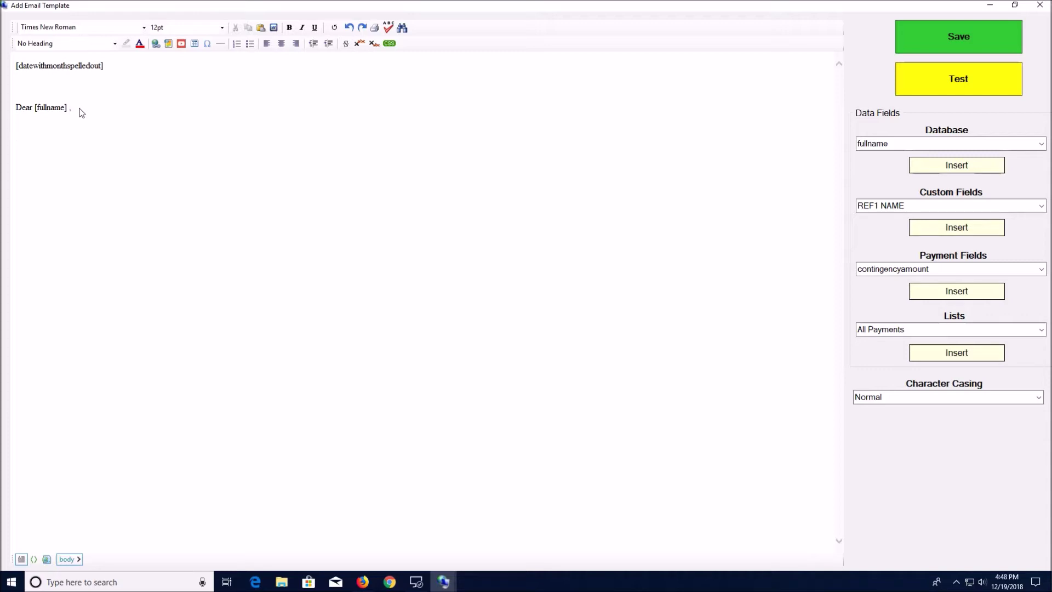
Step: Below the greeting, write "You have a current balance of" followed by the currentbalance database field
type("You have a current balance of")
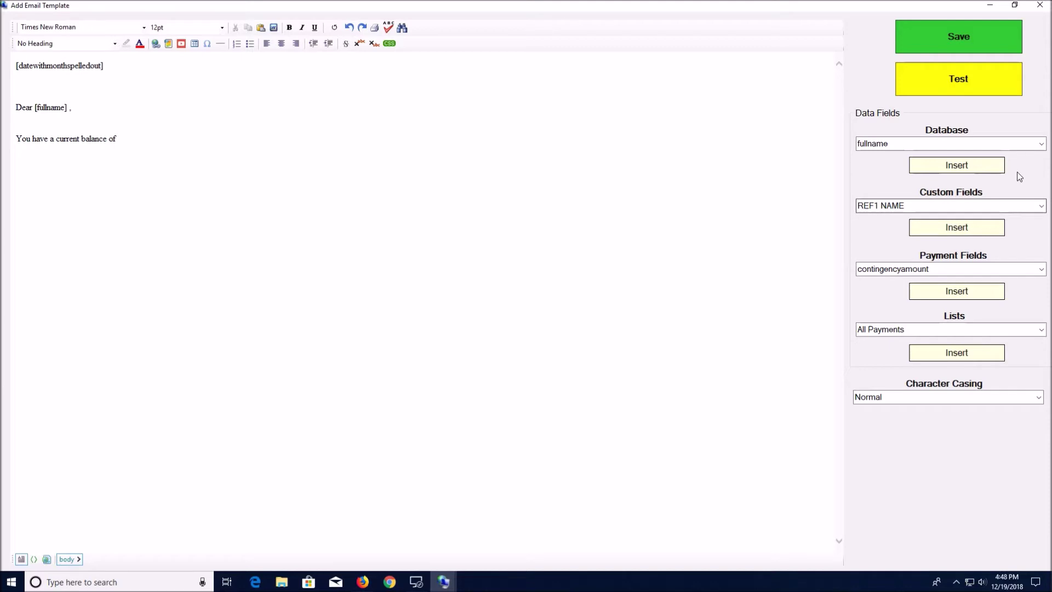
left_click(1040, 144)
scroll(968, 253, "up", 8)
scroll(968, 246, "up", 3)
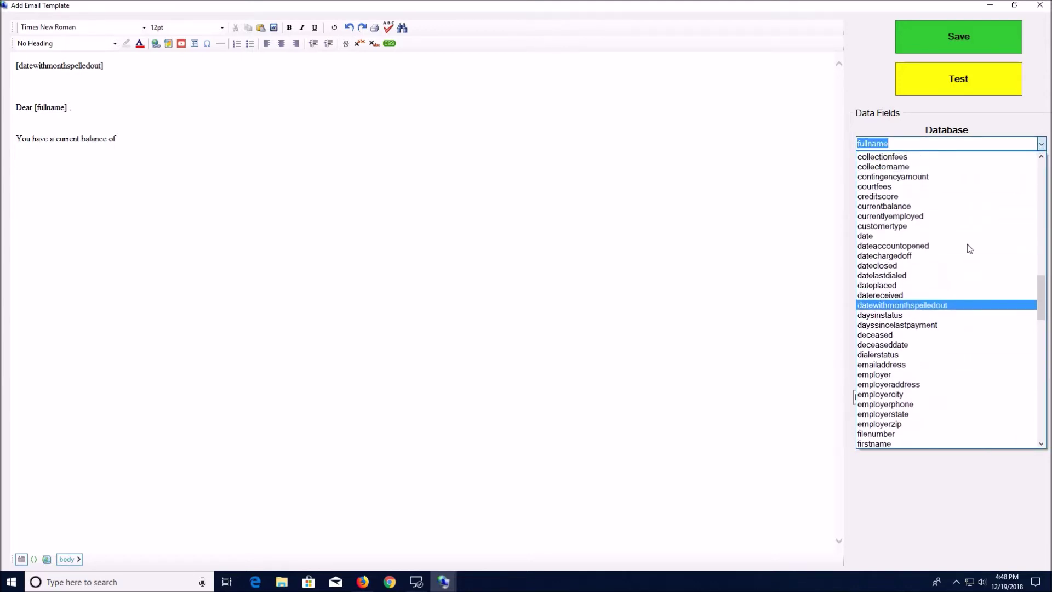
scroll(966, 242, "up", 1)
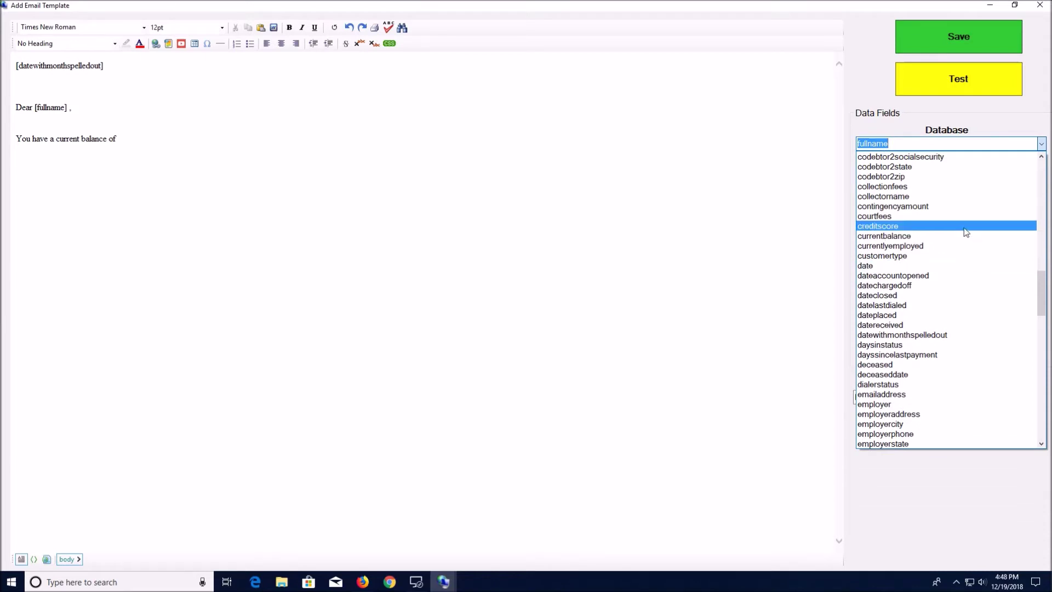
left_click(960, 235)
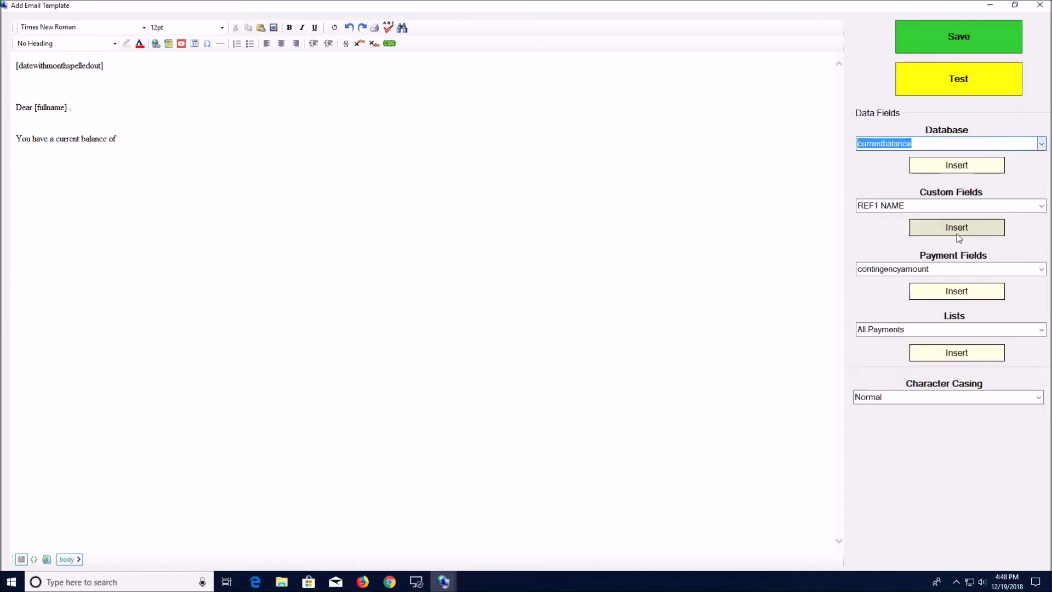
left_click(1042, 144)
left_click(1041, 156)
left_click(1031, 167)
left_click(956, 165)
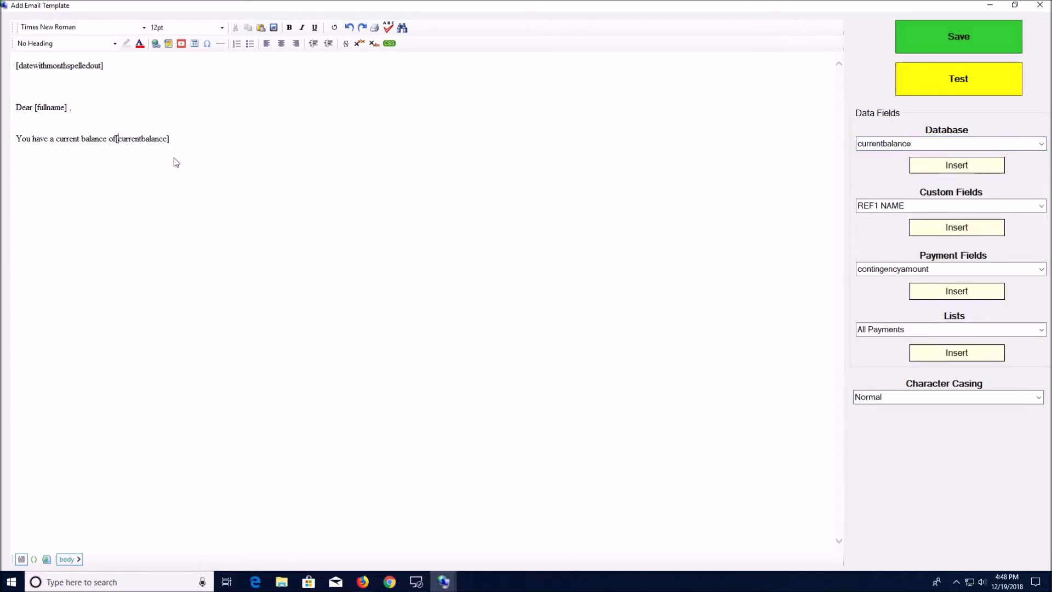
Step: Put a space before the balance field, and end the line with a period and "Please pay this immediately."
left_click(115, 140)
type("Please pay this immedia")
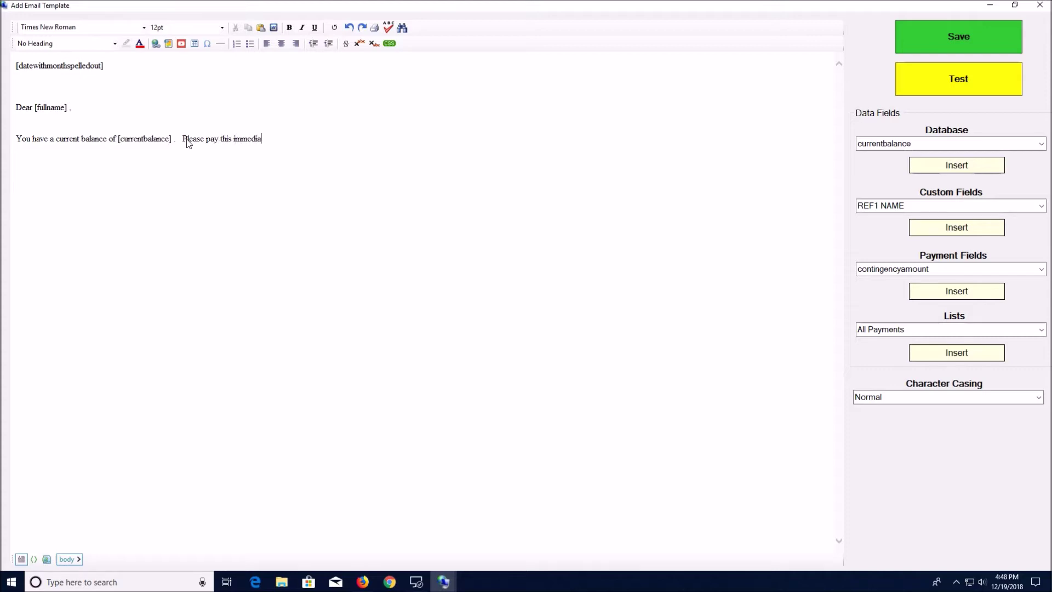
type("tely.")
Step: Sign off with "Respectfully," and "My Collection Agency" on separate lines, and test the template in a preview
key("Return")
key("Return")
type("Respe")
type("ctfully,  ")
type("My Collec")
type("tion Agency")
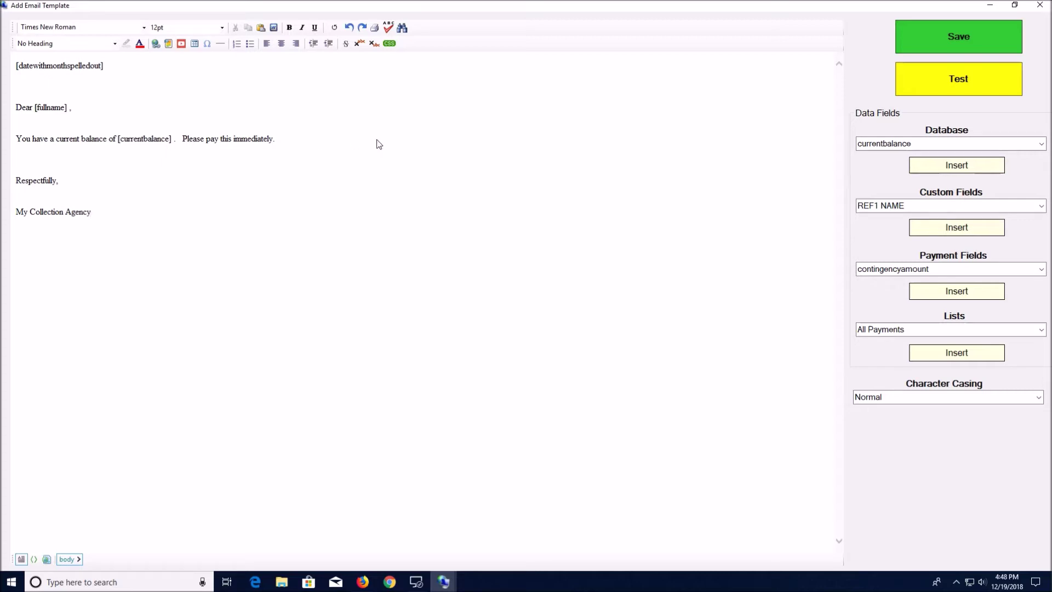
left_click(945, 82)
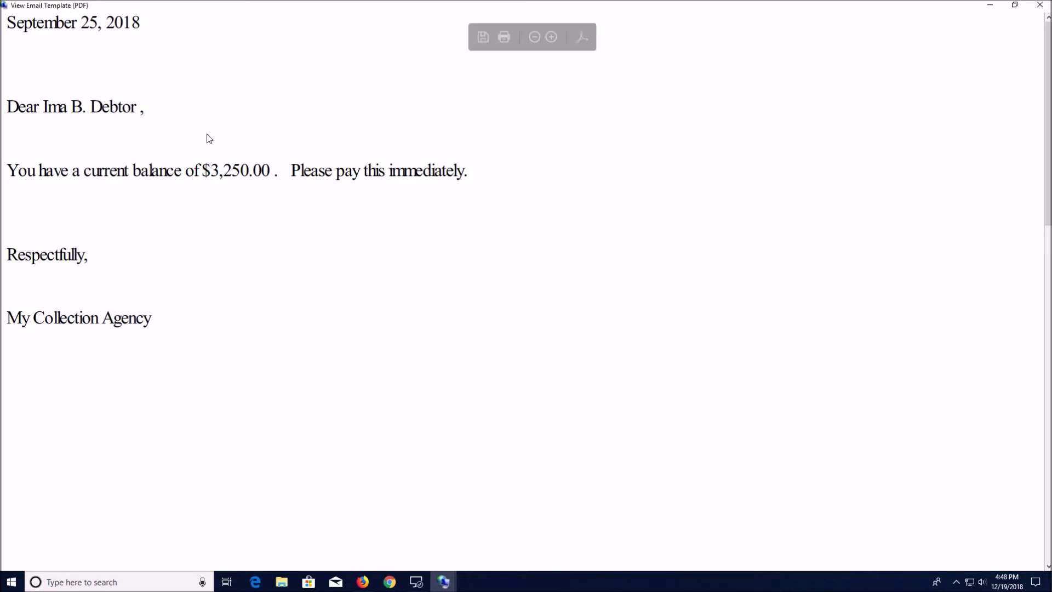
Step: Save the template as collector email template "DM1" with the description "Demand 1" and the email subject "Please pay your bill"
left_click(1040, 5)
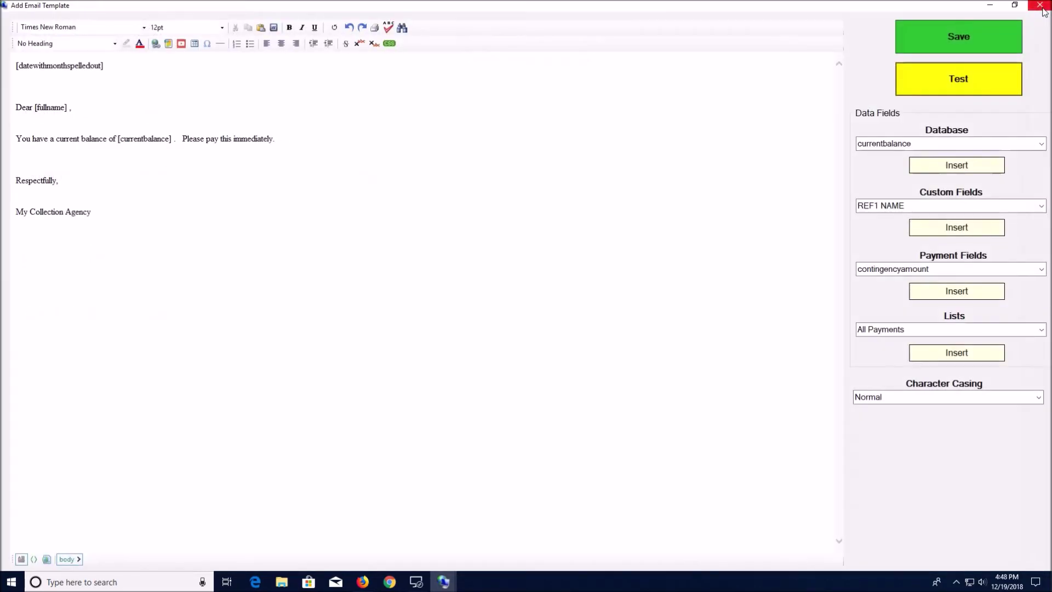
left_click(971, 34)
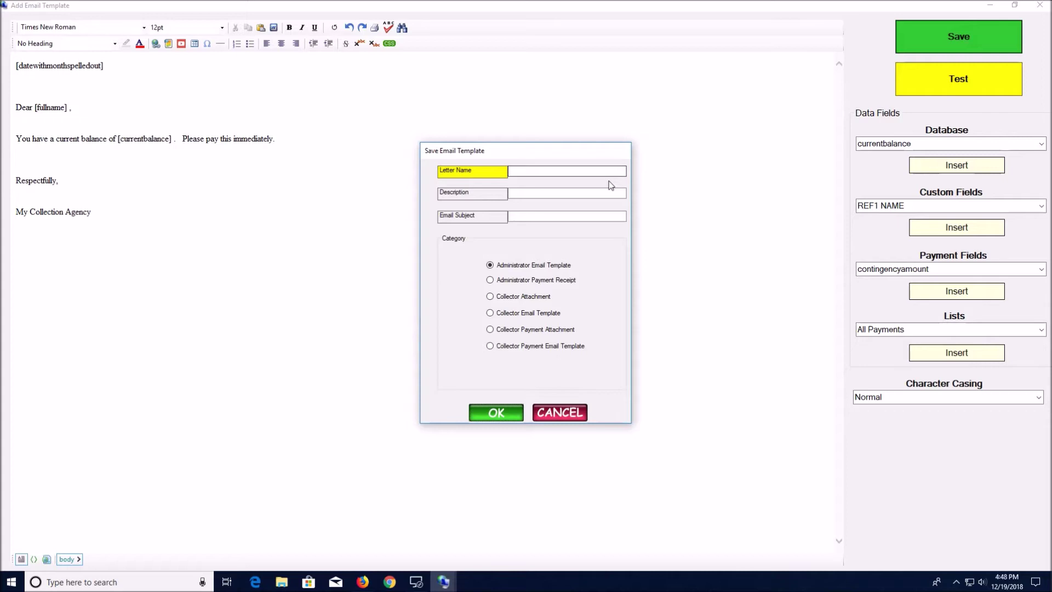
left_click(491, 316)
left_click(519, 172)
left_click(541, 195)
type("Demand 1")
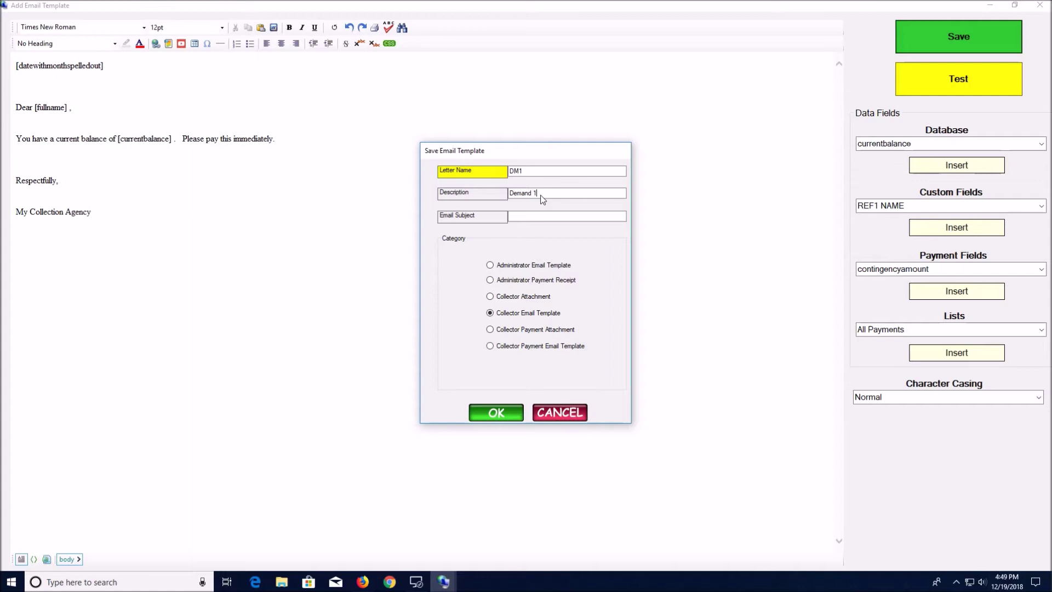
left_click(545, 218)
type("Please pay your bill")
left_click(512, 413)
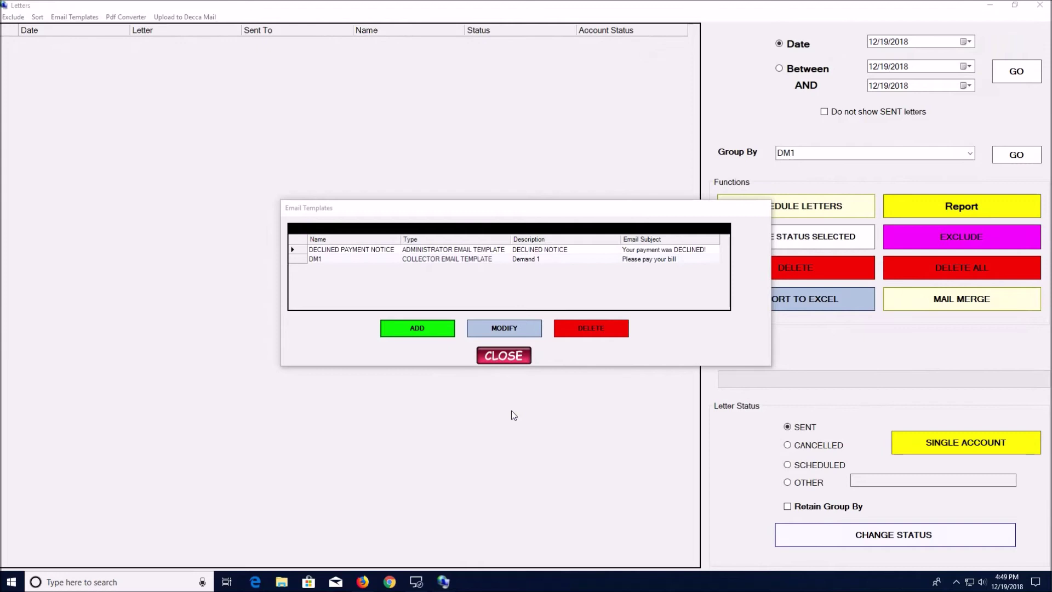
Step: Close the template list and the Letters window, switch to Collections MAX Professional, and log in with the collector's password
left_click(504, 356)
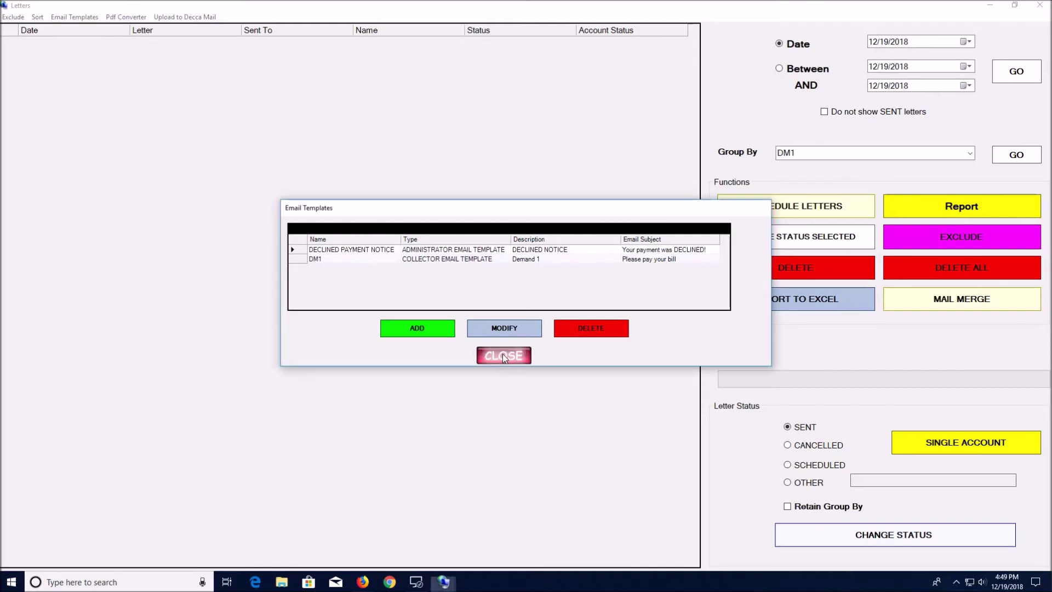
left_click(1039, 4)
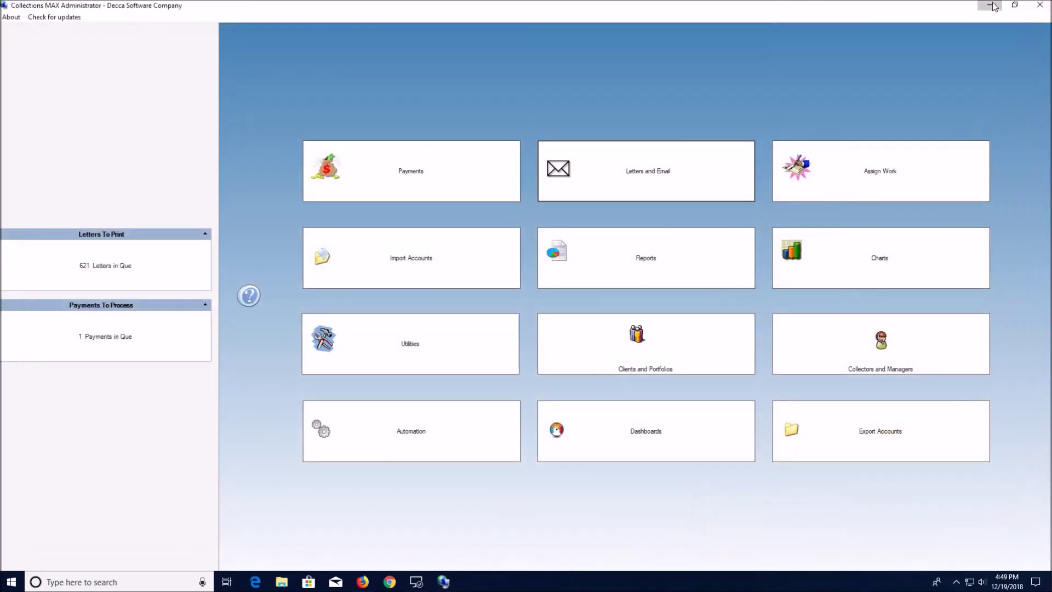
left_click(1039, 5)
left_click(897, 296)
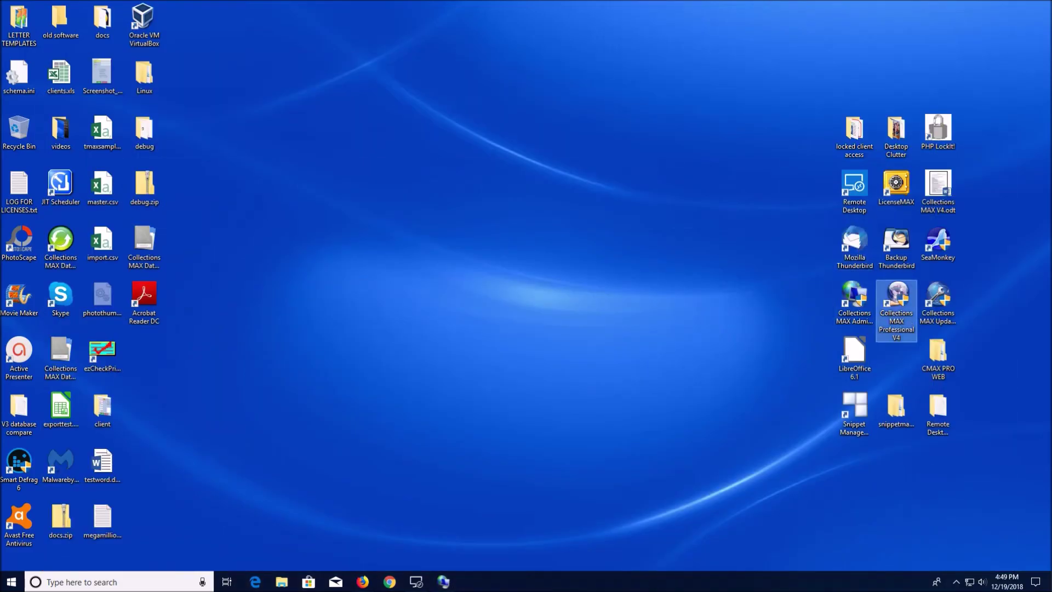
left_click(491, 364)
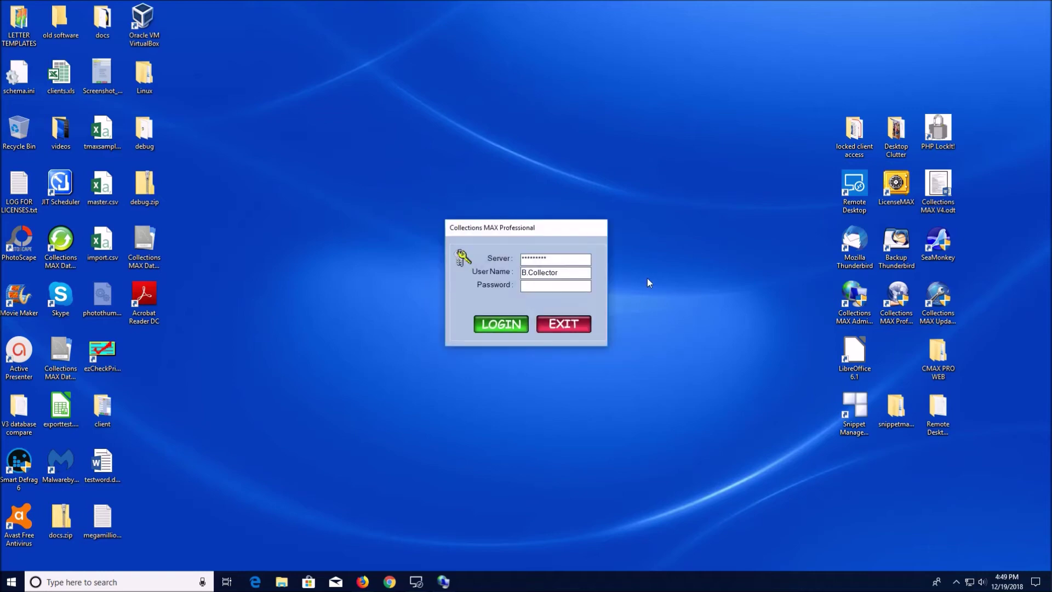
type("******")
key("Return")
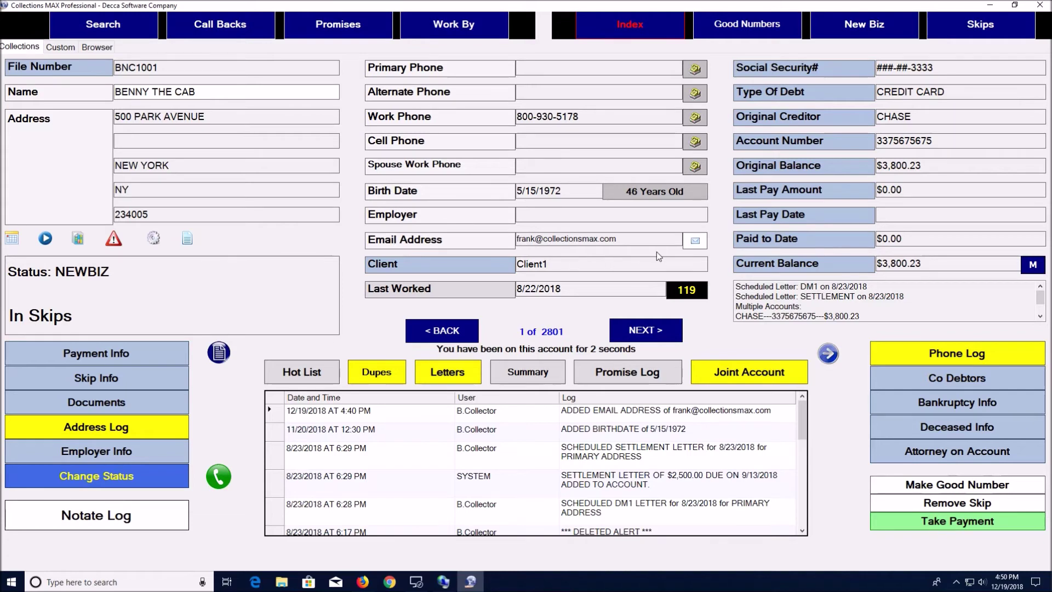
Step: Open the current debtor's email window, select the DM1 template, and test it in a preview
left_click(695, 241)
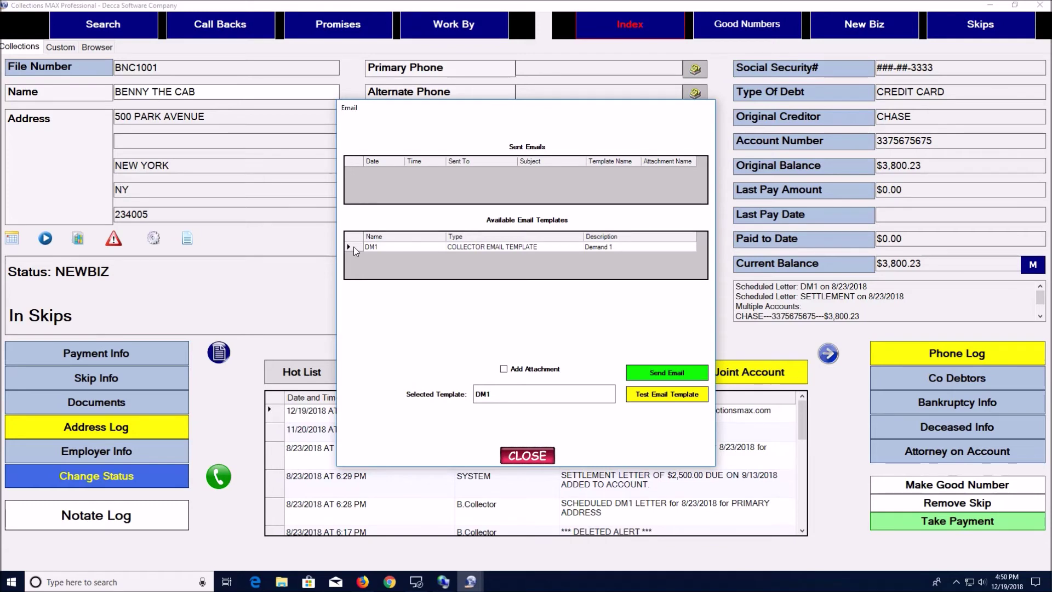
left_click(353, 247)
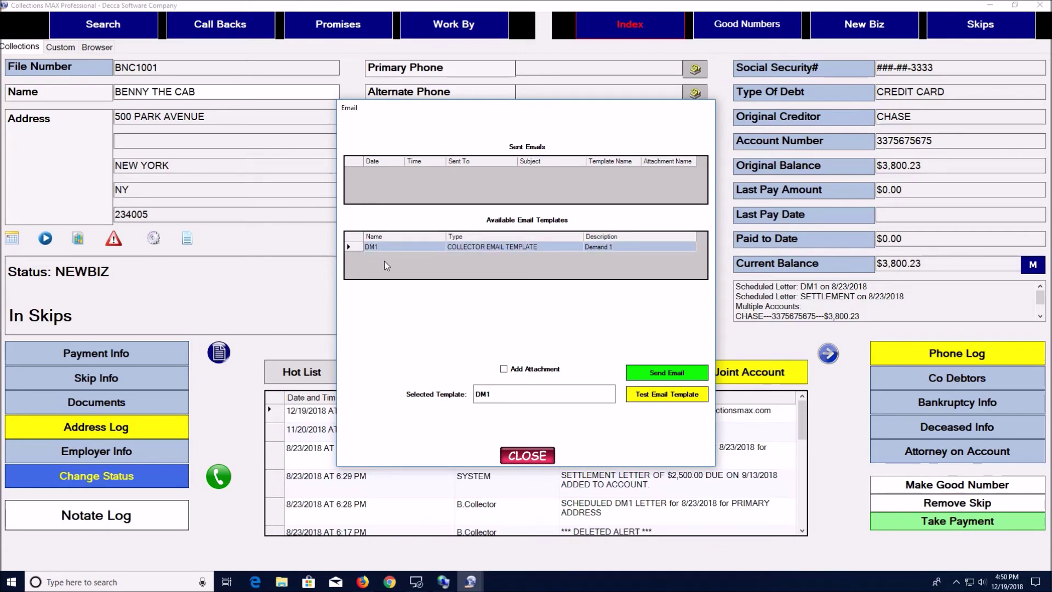
left_click(652, 397)
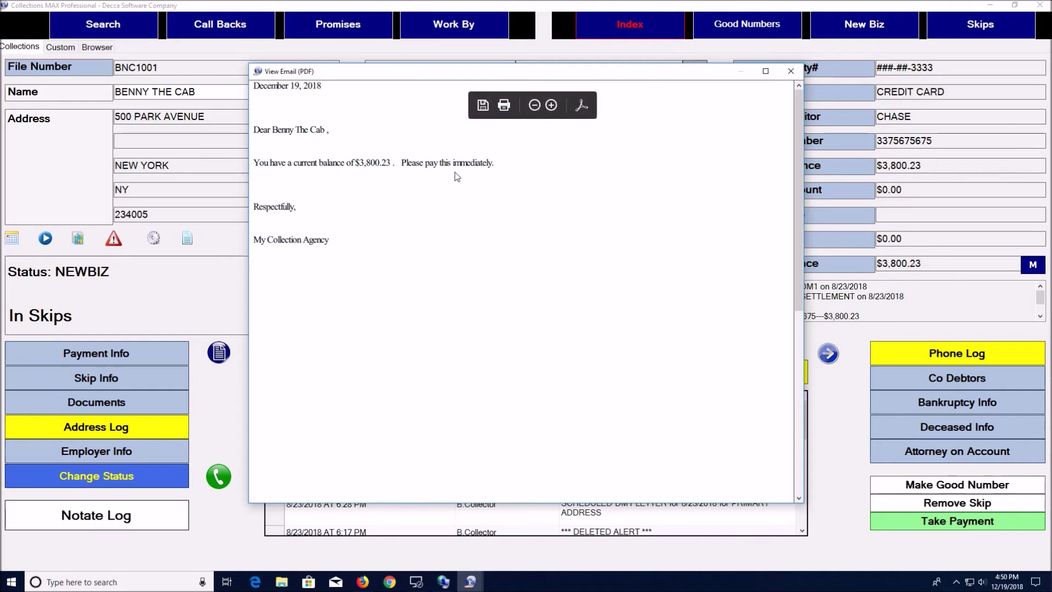
left_click(791, 71)
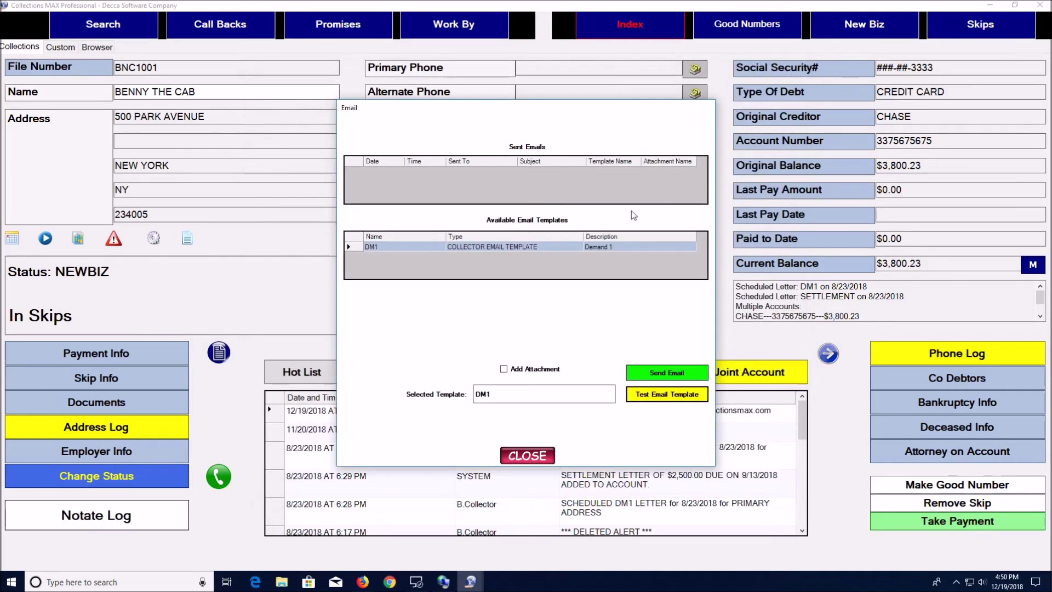
Step: Send the DM1 email to the debtor's address, and open the received "Please pay your bill" message in Zoho Mail
left_click(652, 374)
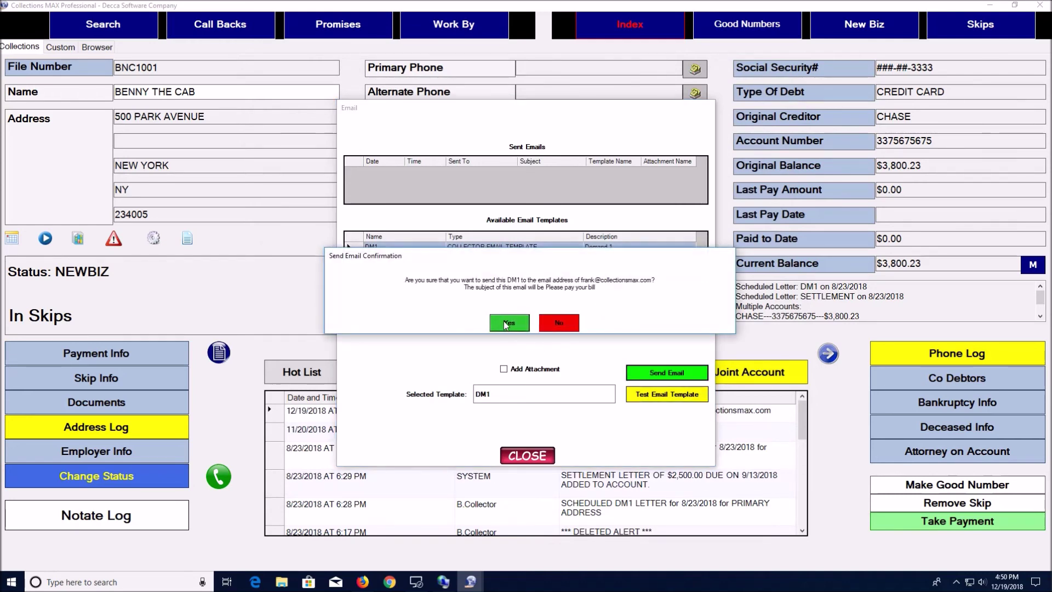
left_click(505, 323)
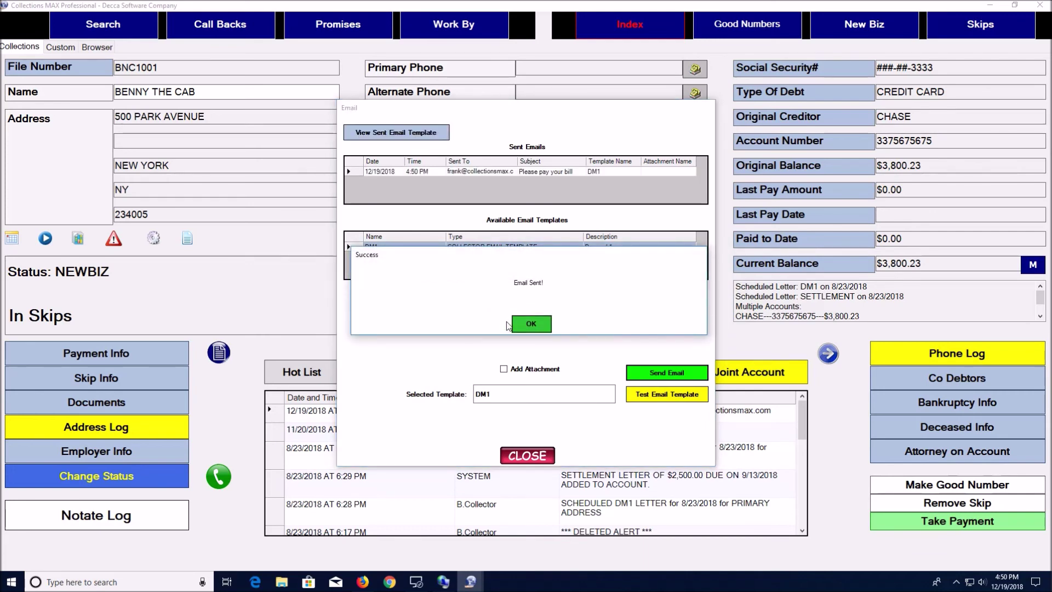
left_click(361, 584)
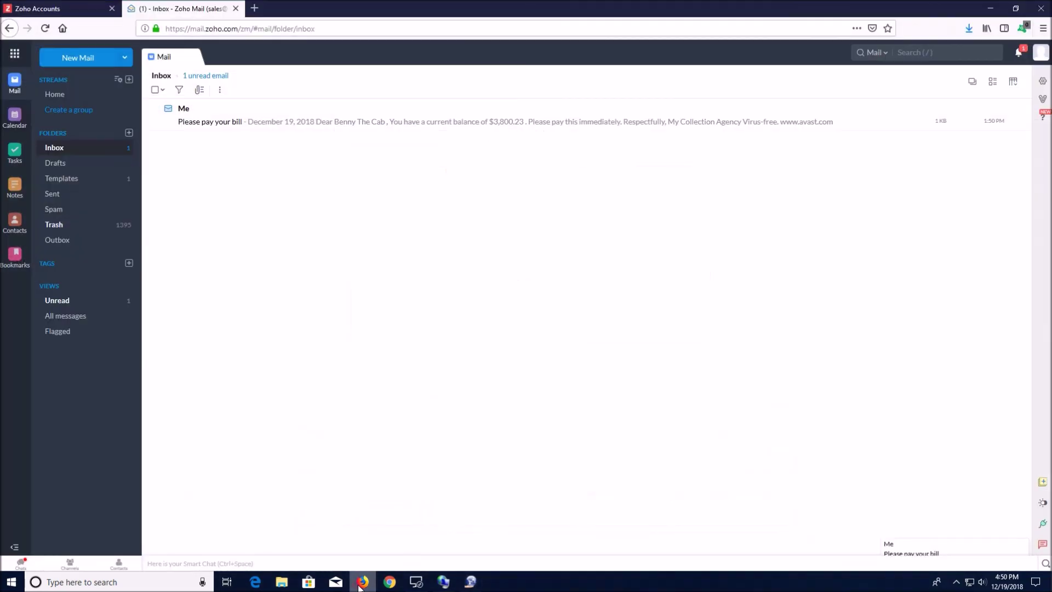
left_click(316, 122)
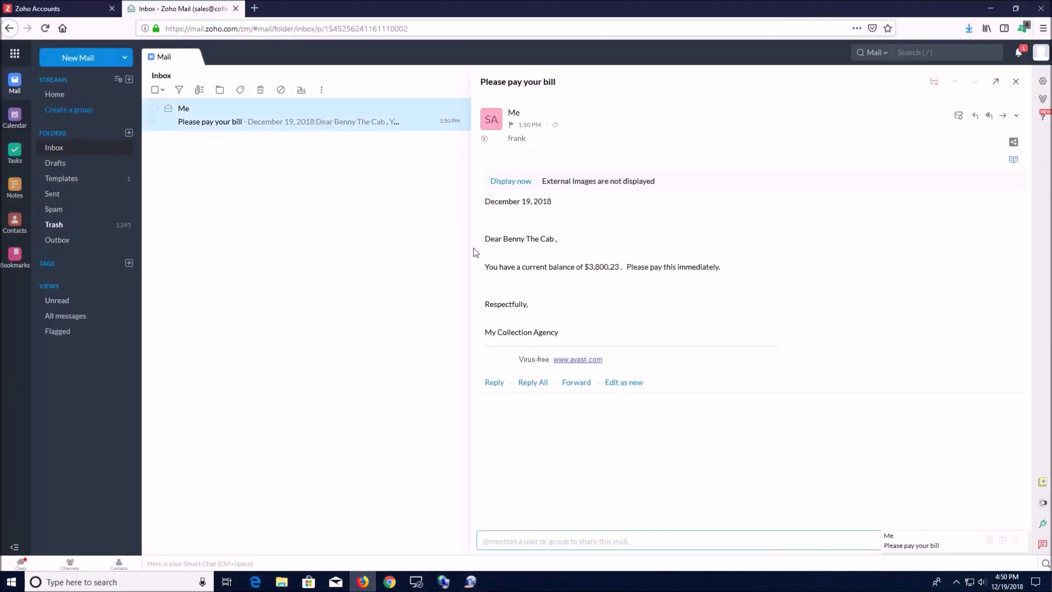